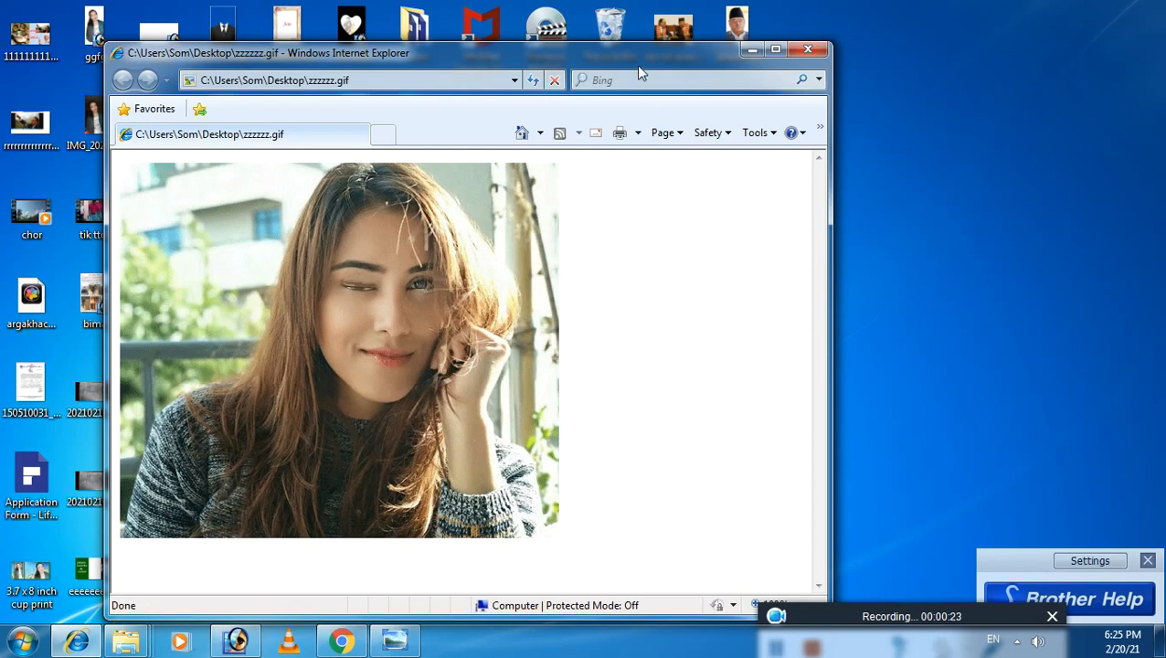
- Compare the finished winking zzzzzz.gif animation with the original ddffff photo in separate windows
left_click_drag(636, 64, 453, 83)
left_click(732, 306)
double_click(732, 306)
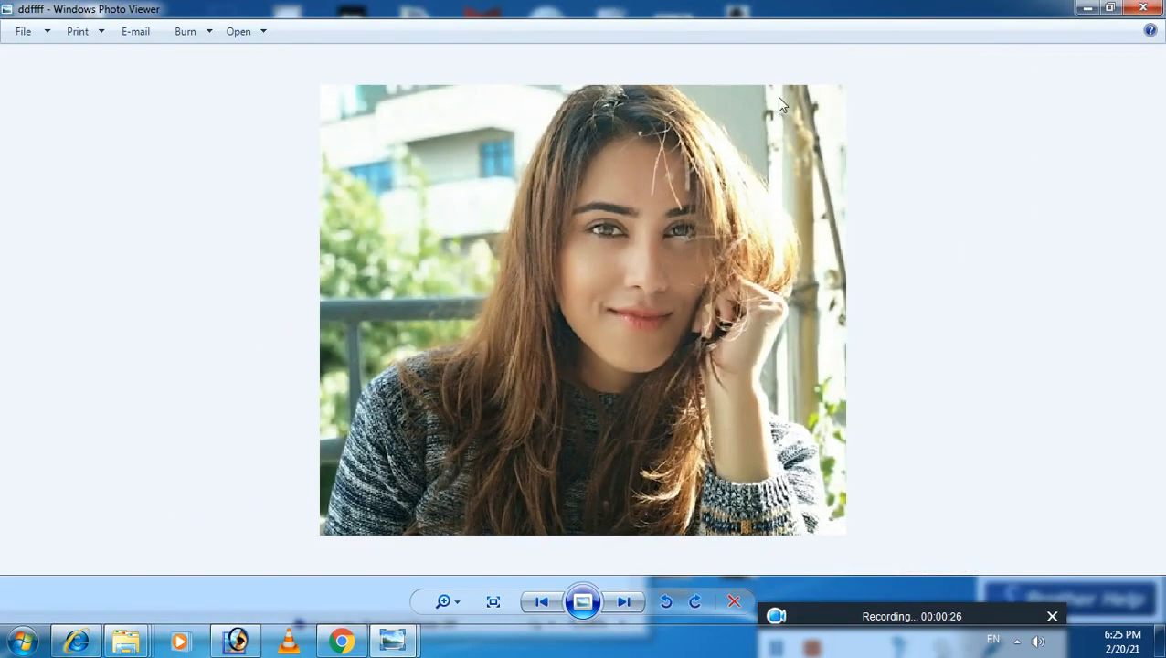
left_click(1109, 8)
left_click(28, 81)
left_click_drag(27, 81, 217, 79)
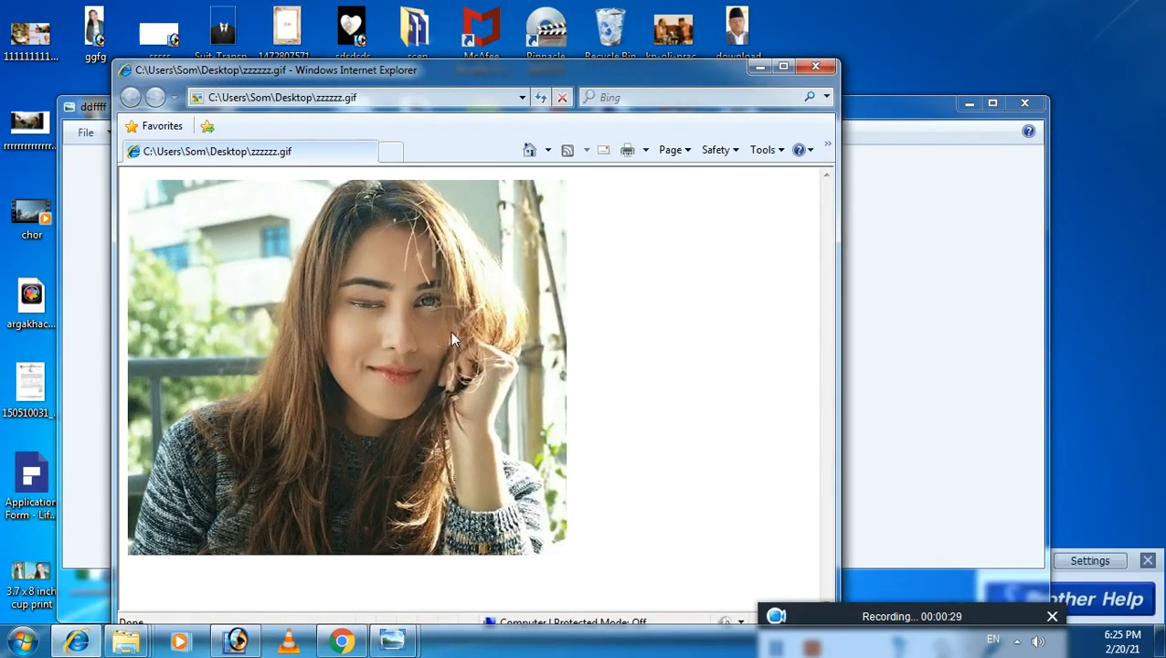
left_click(934, 284)
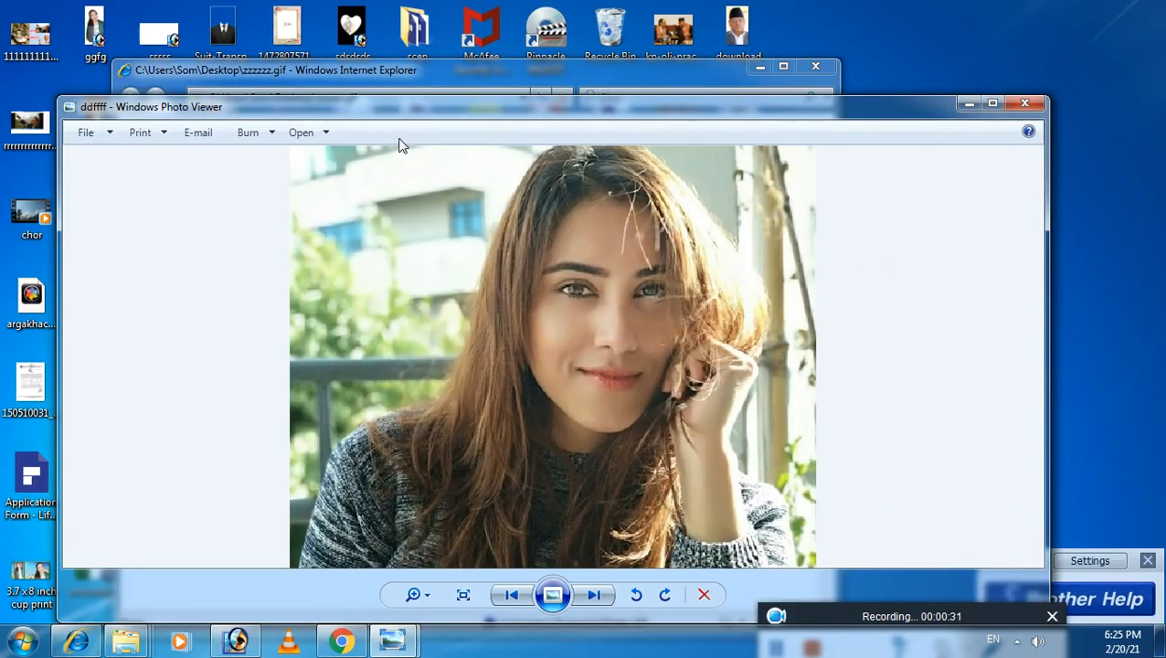
left_click_drag(398, 111, 362, 79)
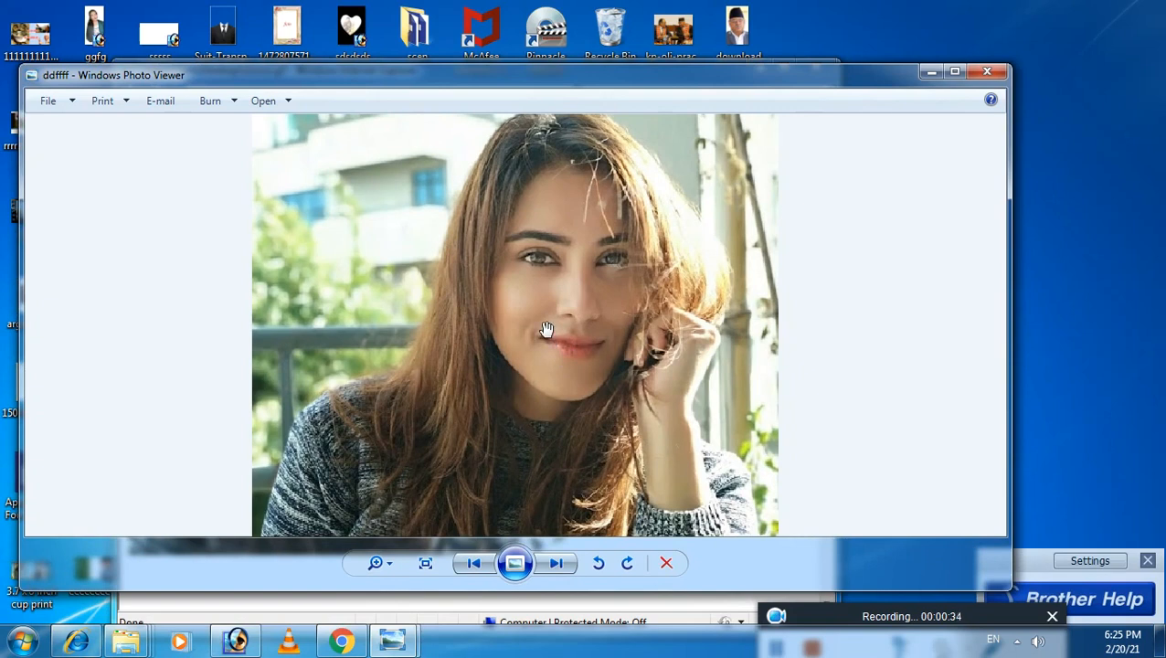
- Switch to Adobe Photoshop and duplicate the ddffff.jpg image
left_click(237, 642)
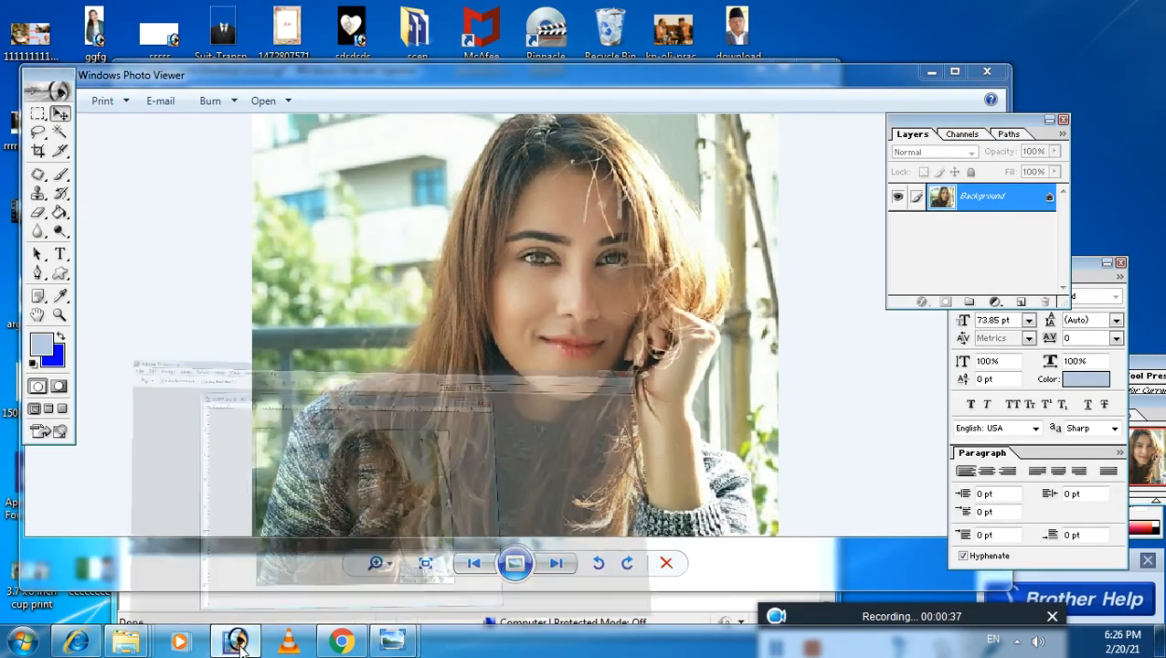
left_click_drag(420, 97, 387, 86)
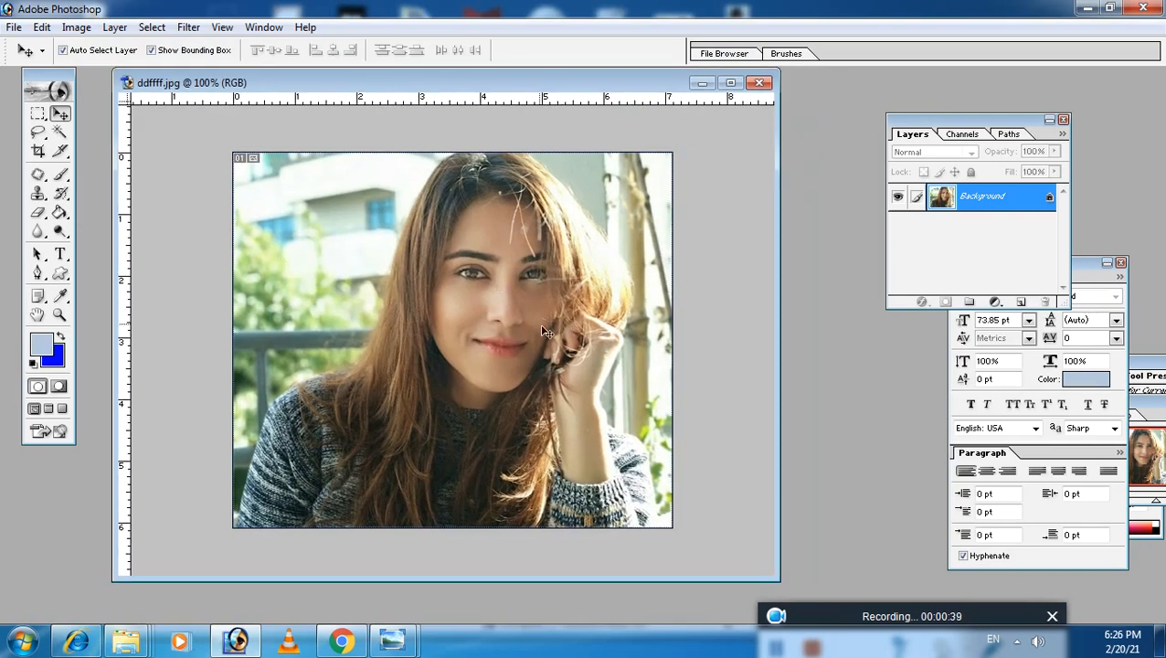
mouse_move(268, 89)
left_mouse_down()
mouse_move(339, 117)
mouse_move(274, 101)
left_mouse_up()
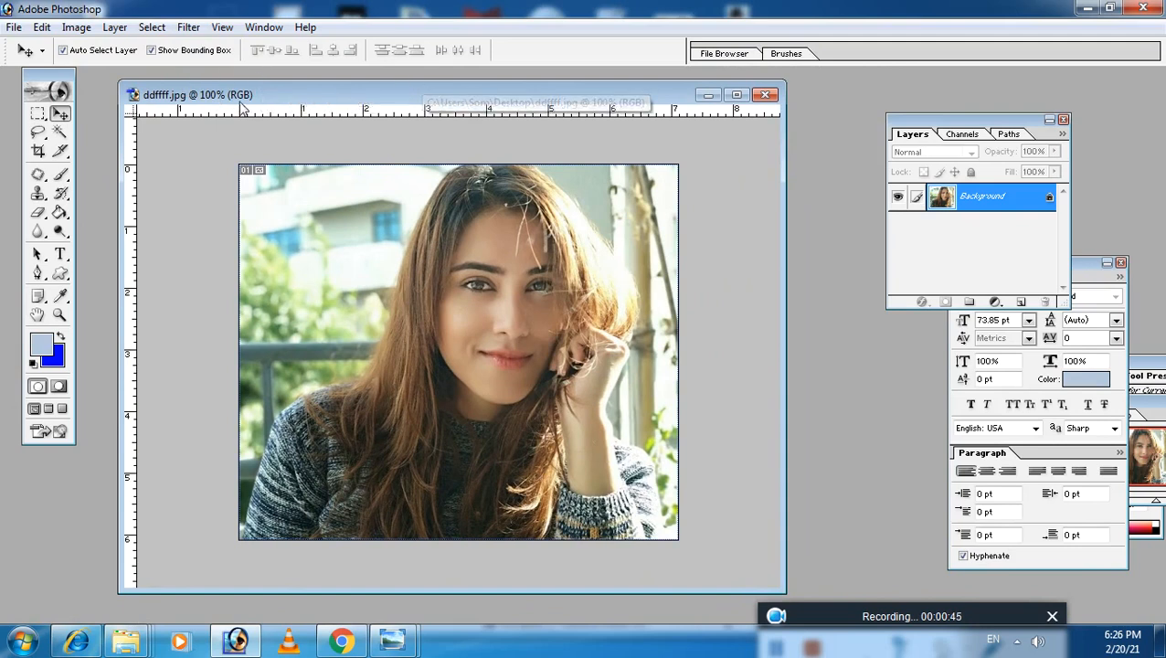
left_click_drag(347, 93, 345, 103)
right_click(346, 103)
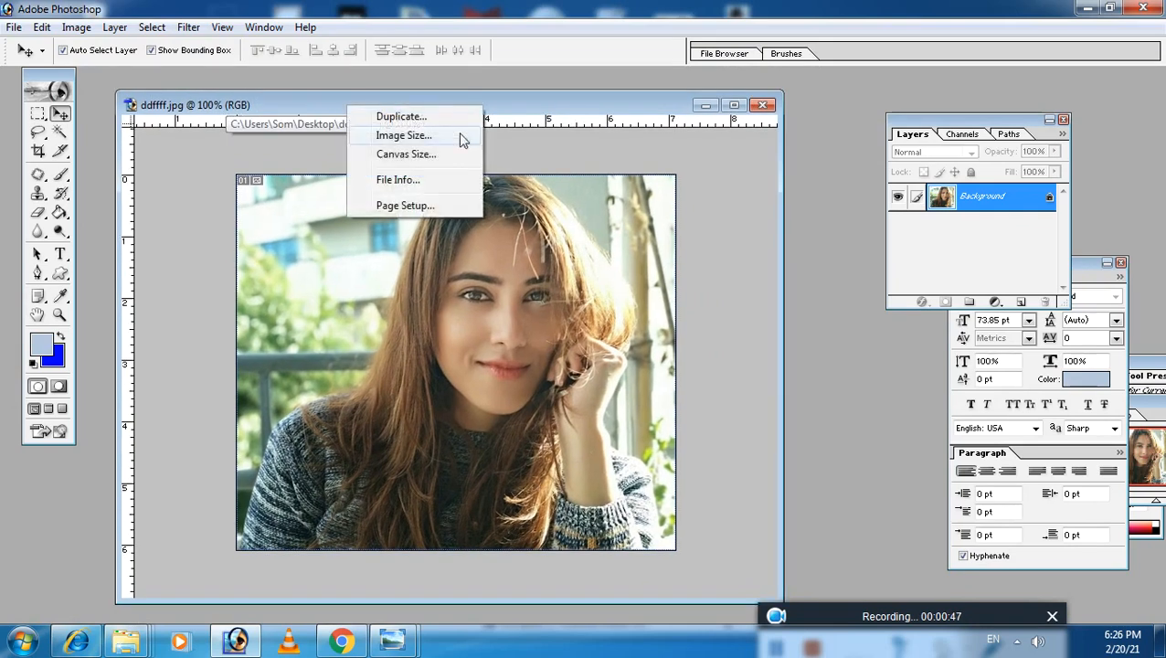
left_click(411, 117)
left_click(718, 302)
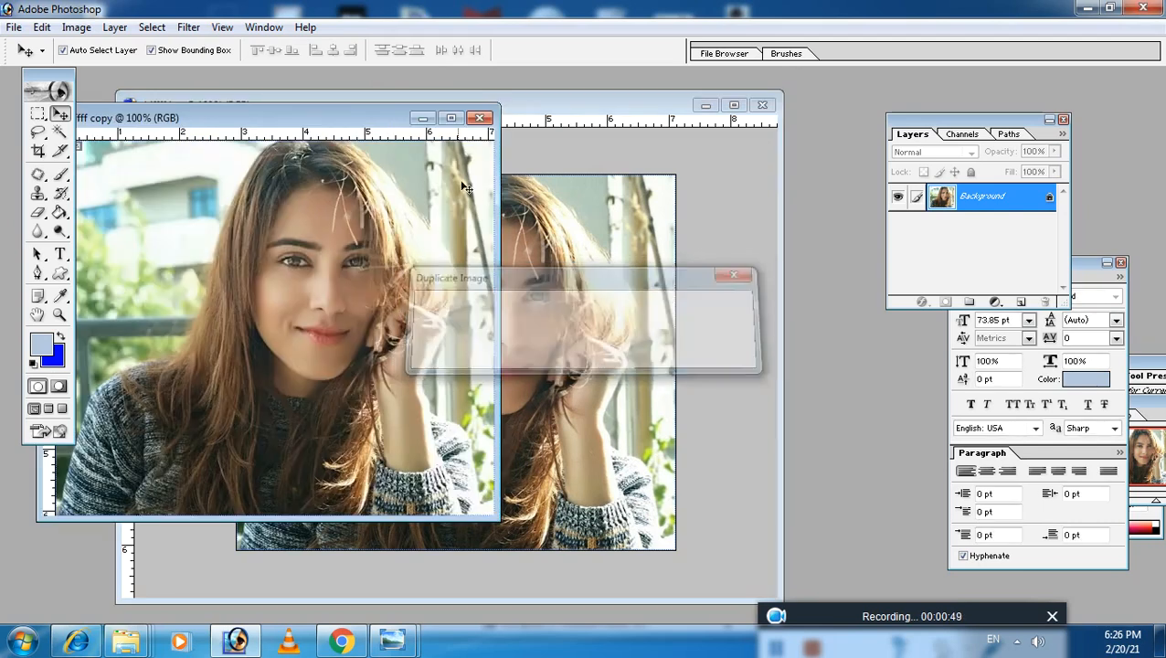
- Arrange the original and duplicate image windows so both can be reached, with the duplicate in front
left_click_drag(518, 102, 684, 103)
left_click(183, 126)
left_click_drag(161, 125, 407, 137)
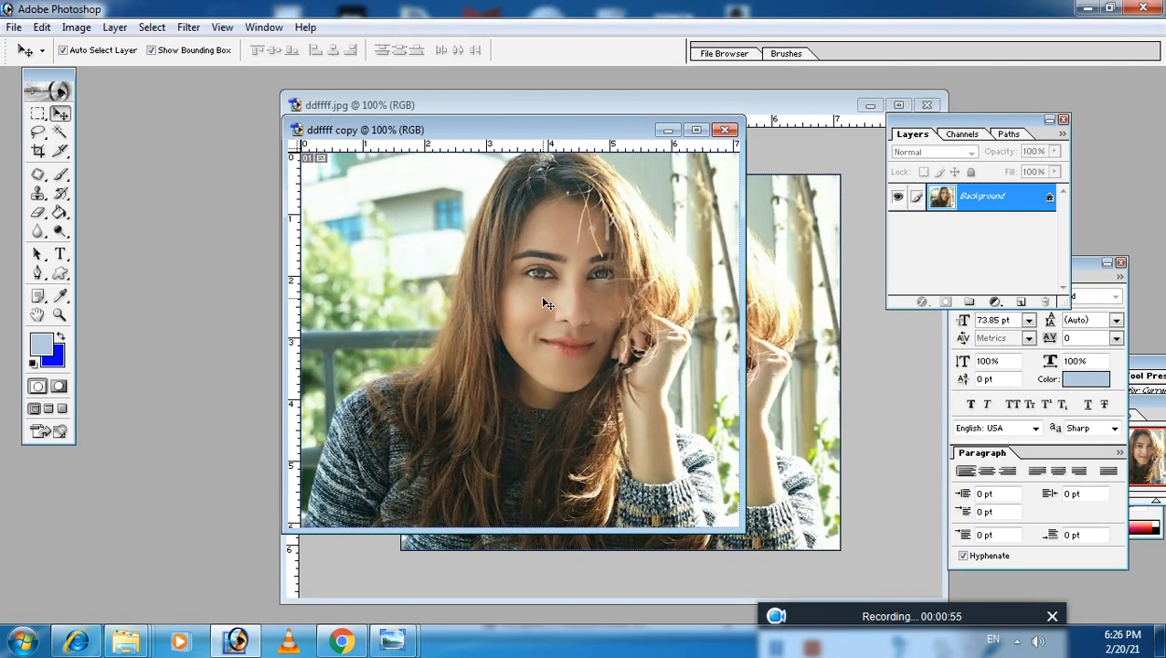
left_click(763, 107)
left_click_drag(383, 108, 133, 276)
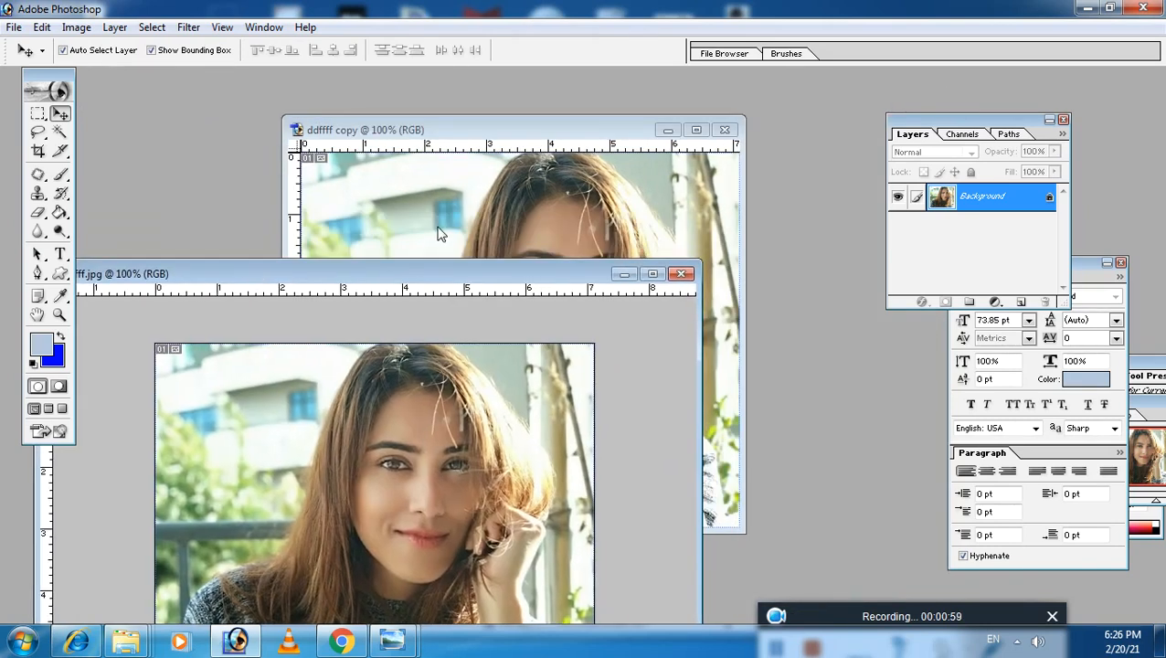
left_click(443, 142)
left_click_drag(443, 141, 379, 127)
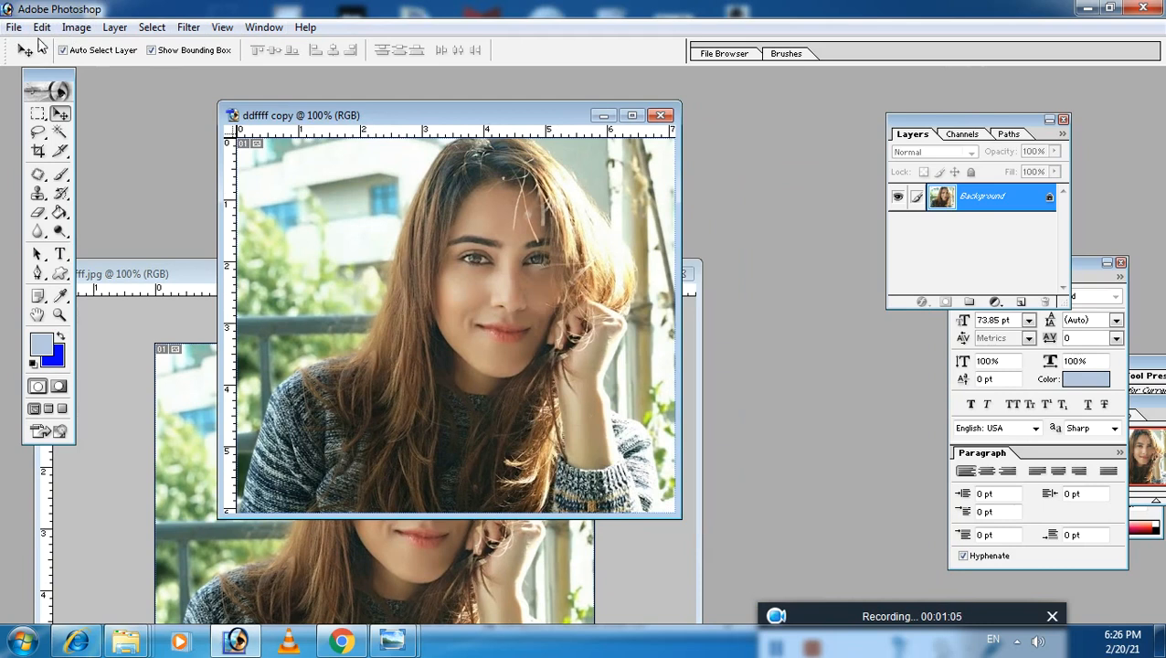
- Liquify the duplicate with the Warp tool at brush size 31, pulling one upper eyelid down to close the eye
left_click(188, 27)
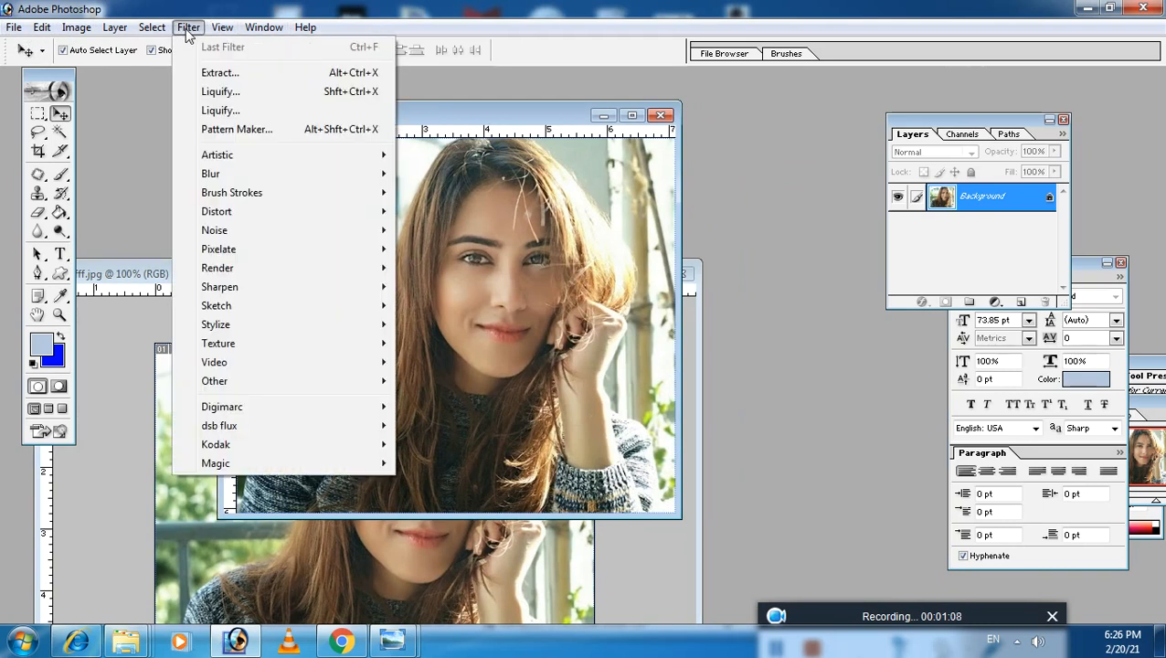
left_click(219, 93)
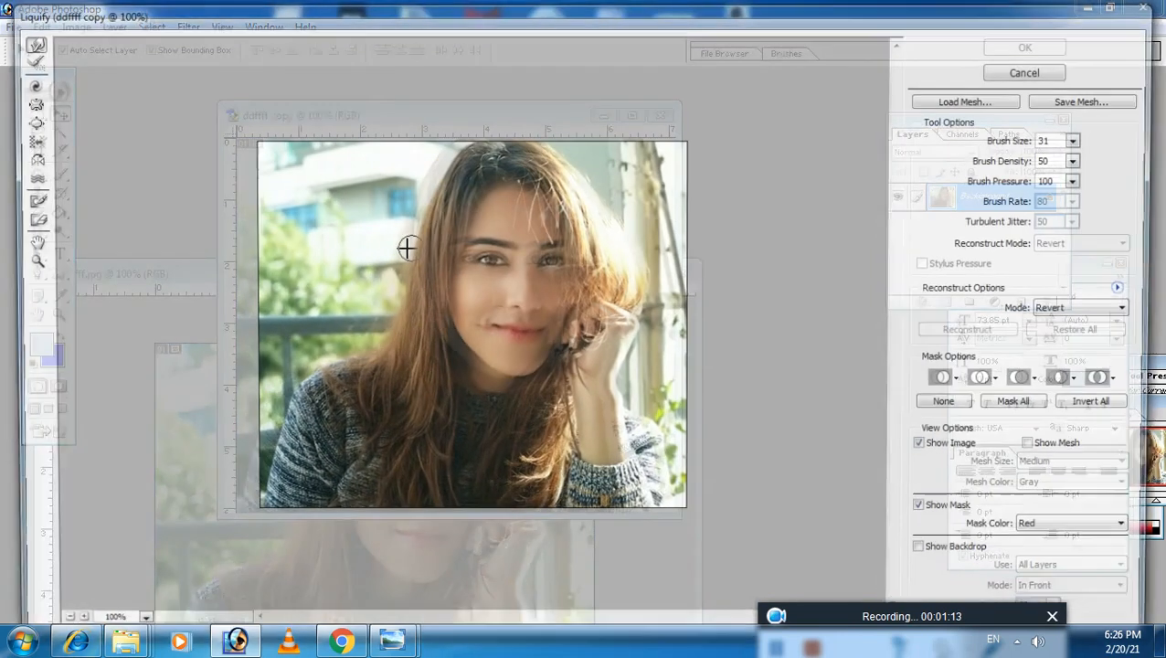
left_click(25, 261)
left_click(516, 261)
left_click(502, 272)
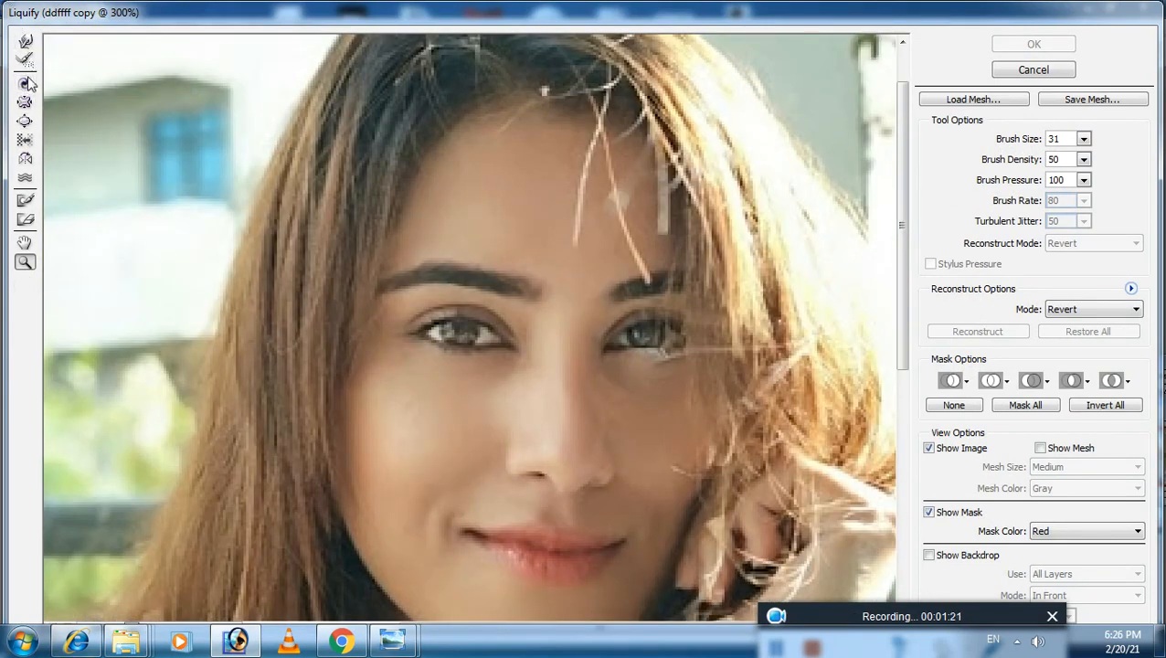
left_click(24, 43)
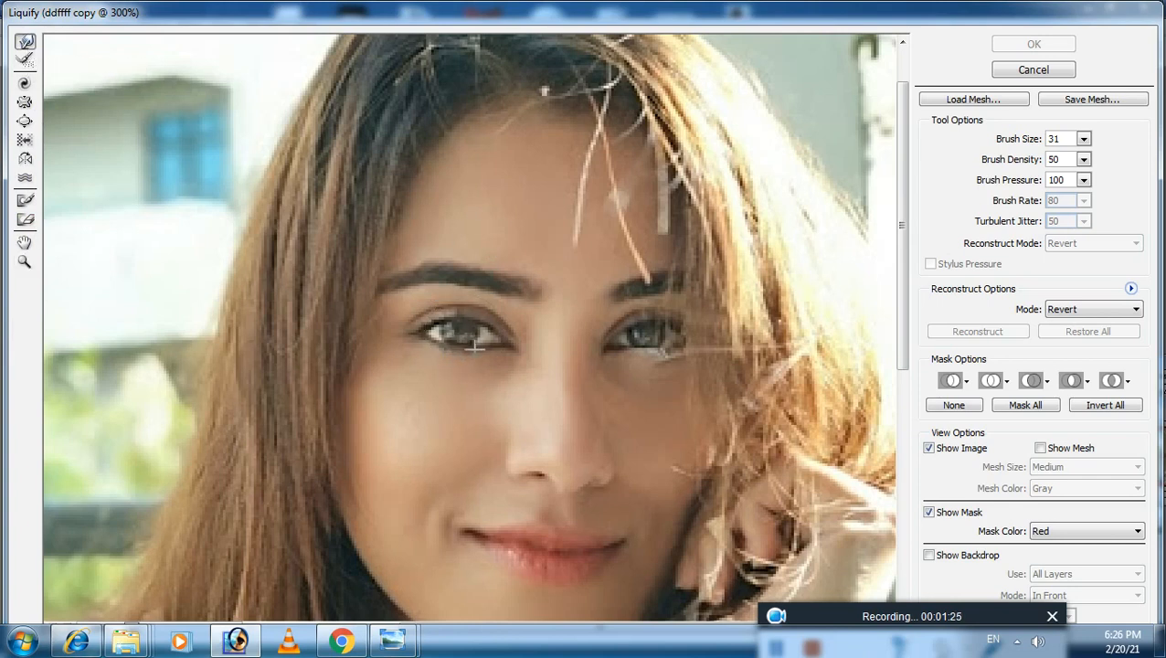
left_click(1085, 138)
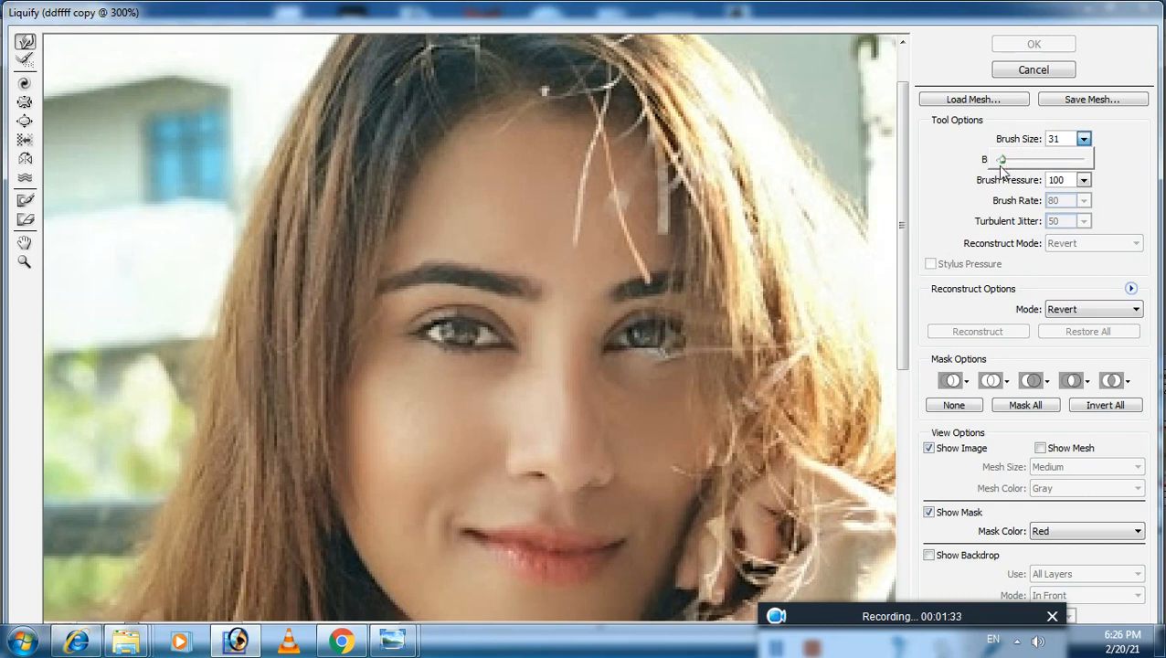
left_click(454, 306)
mouse_move(455, 306)
left_mouse_down()
mouse_move(488, 325)
mouse_move(435, 321)
mouse_move(438, 356)
mouse_move(476, 362)
mouse_move(495, 326)
mouse_move(431, 320)
mouse_move(441, 335)
mouse_move(455, 327)
mouse_move(443, 344)
mouse_move(494, 353)
mouse_move(488, 330)
mouse_move(489, 348)
left_mouse_up()
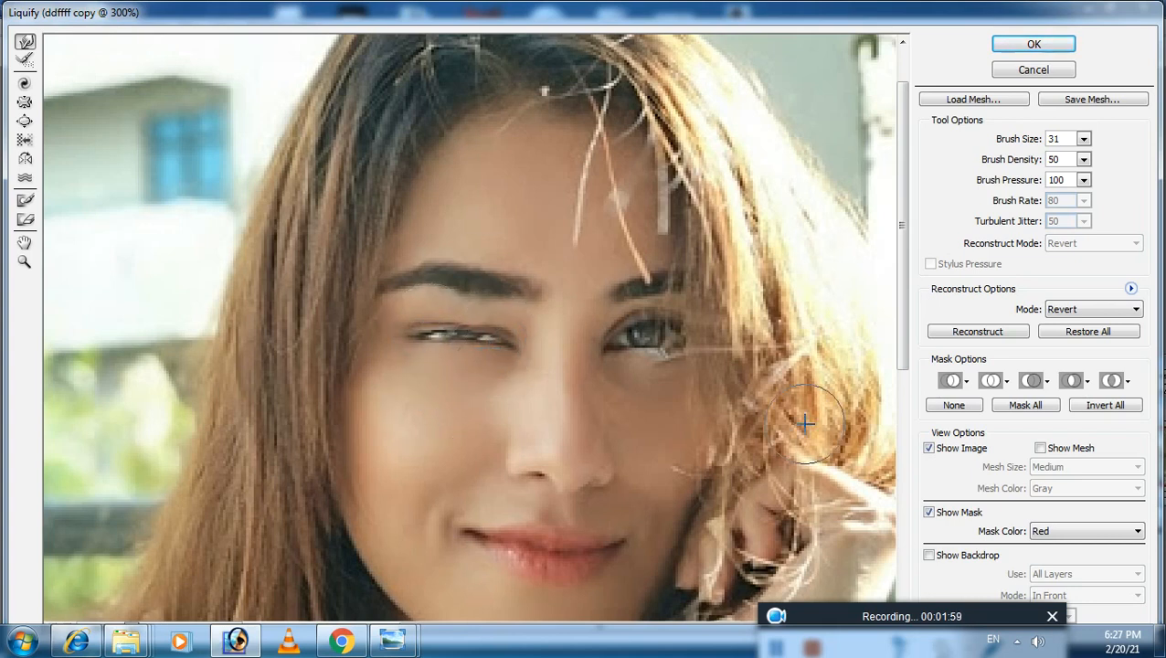
left_click(1034, 46)
- Copy the original open-eyed photo into the duplicate document as a layer aligned over the winking image, and enlarge the document window
left_click_drag(130, 276, 567, 165)
left_click(383, 118)
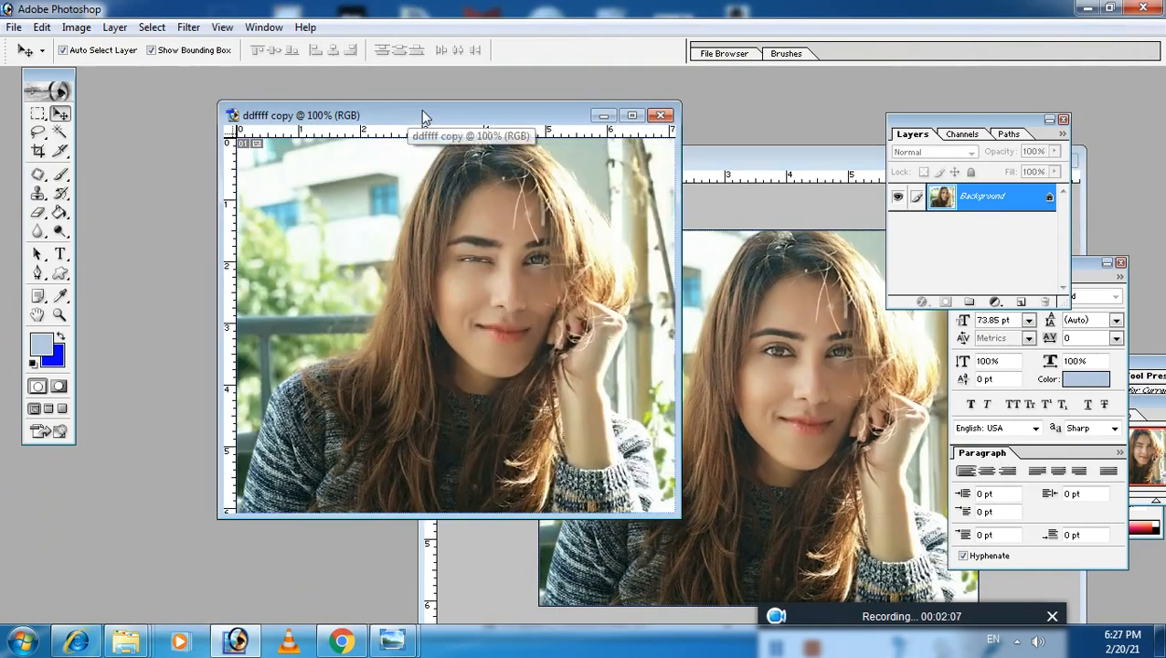
left_click_drag(424, 114, 310, 123)
left_click_drag(751, 169, 716, 140)
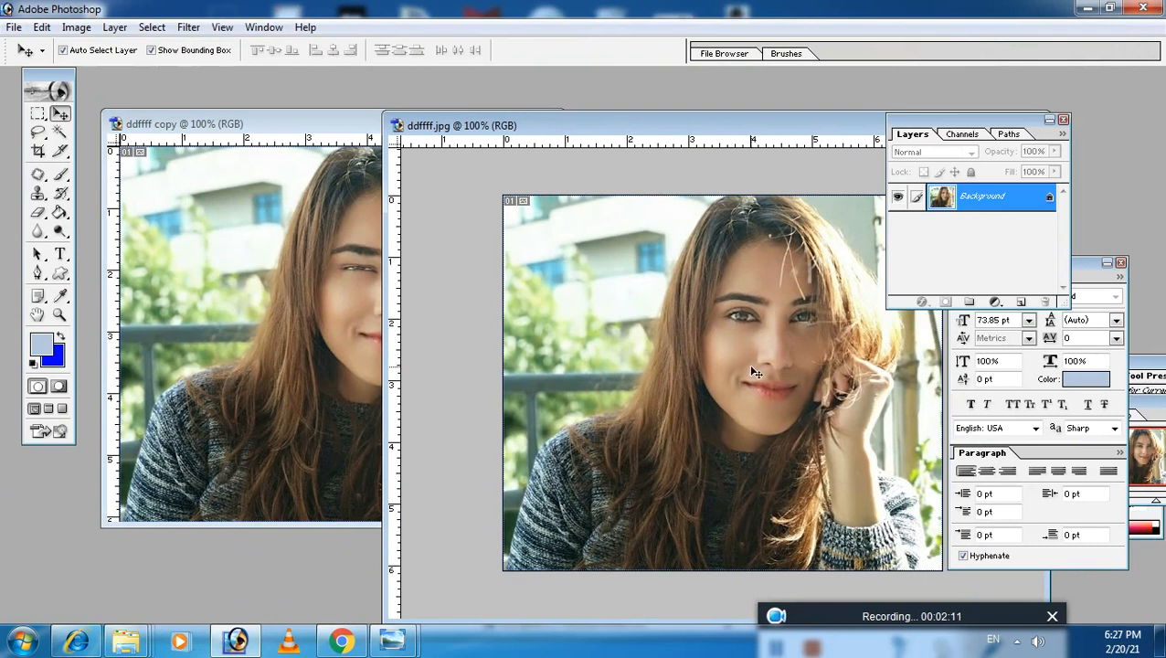
left_click_drag(467, 343, 388, 329)
left_click_drag(332, 295, 336, 294)
key("ctrl+t")
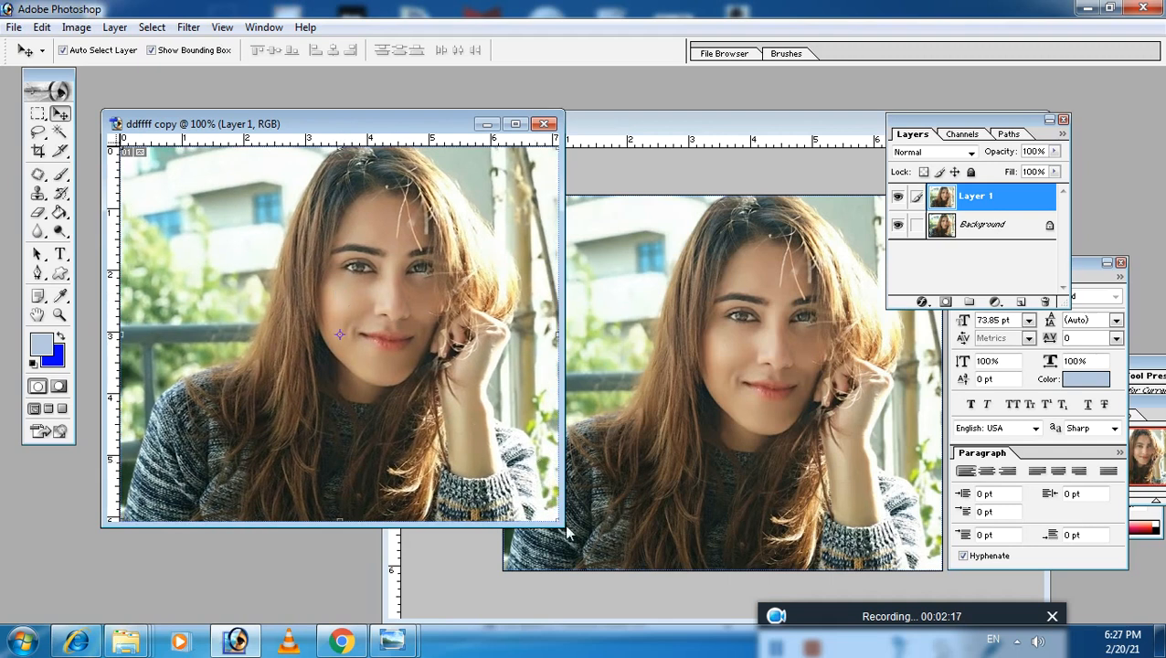
left_click_drag(561, 523, 770, 555)
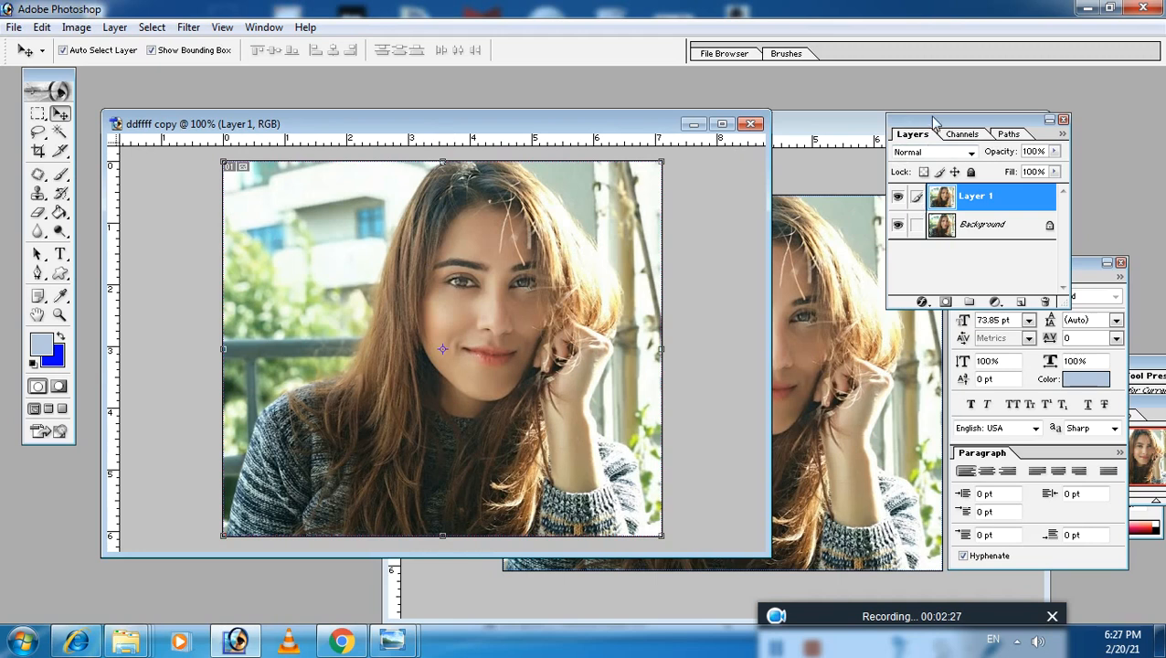
- Toggle Layer 1's visibility to compare the two eye states, moving the panels and document window to clear the view
left_click_drag(868, 128, 868, 129)
left_click(834, 198)
left_click(834, 198)
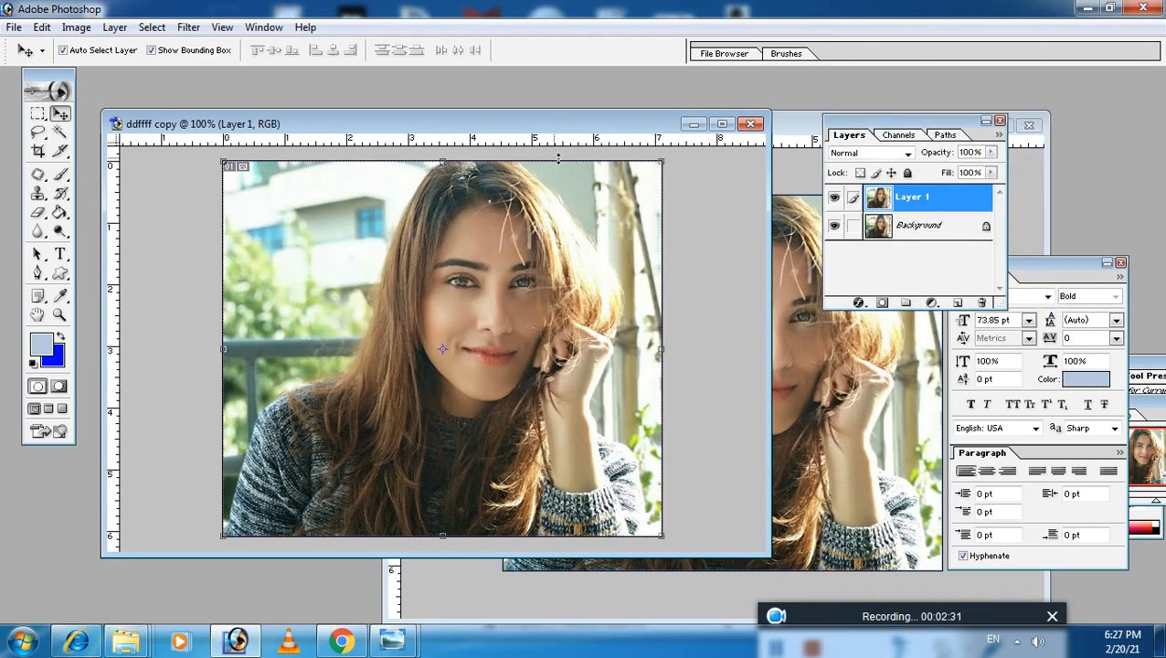
left_click_drag(395, 134, 438, 132)
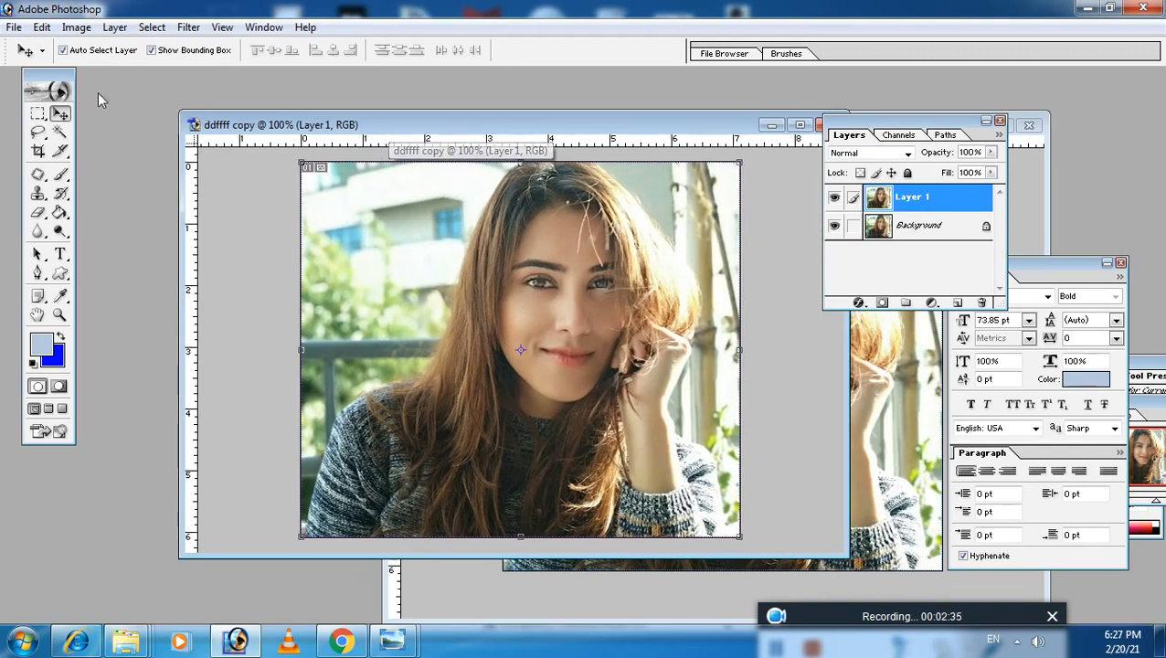
left_click_drag(41, 82, 33, 82)
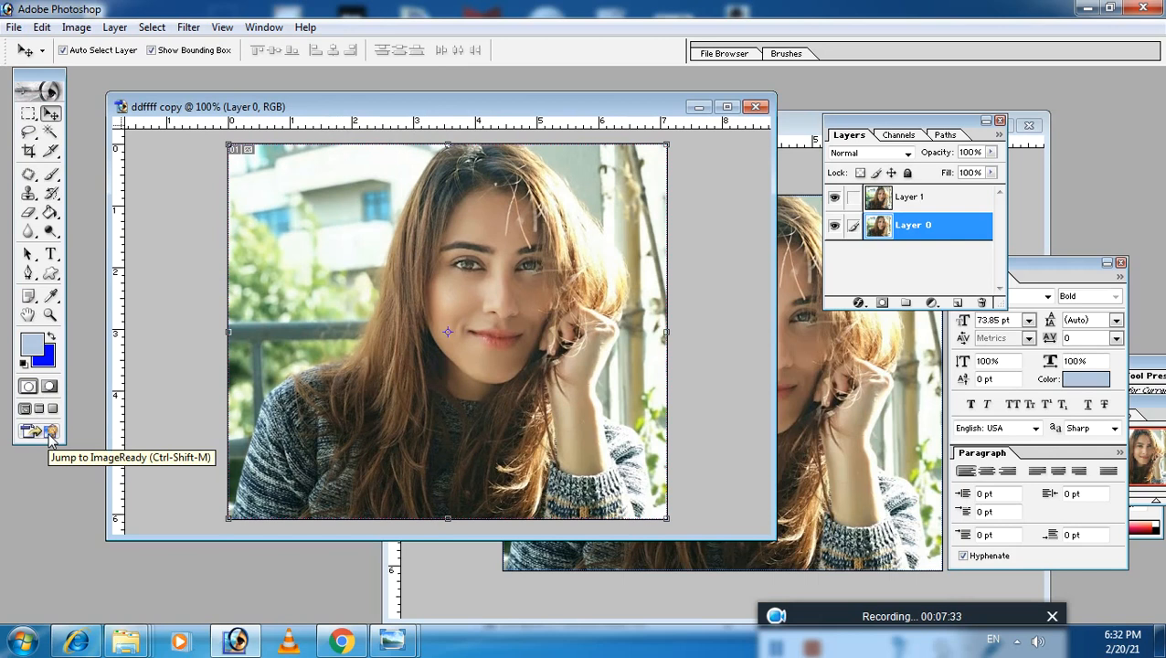
- Transfer the layered document to ImageReady, enlarge its window and move the Layers panel clear of the Rollovers panel
left_click(51, 433)
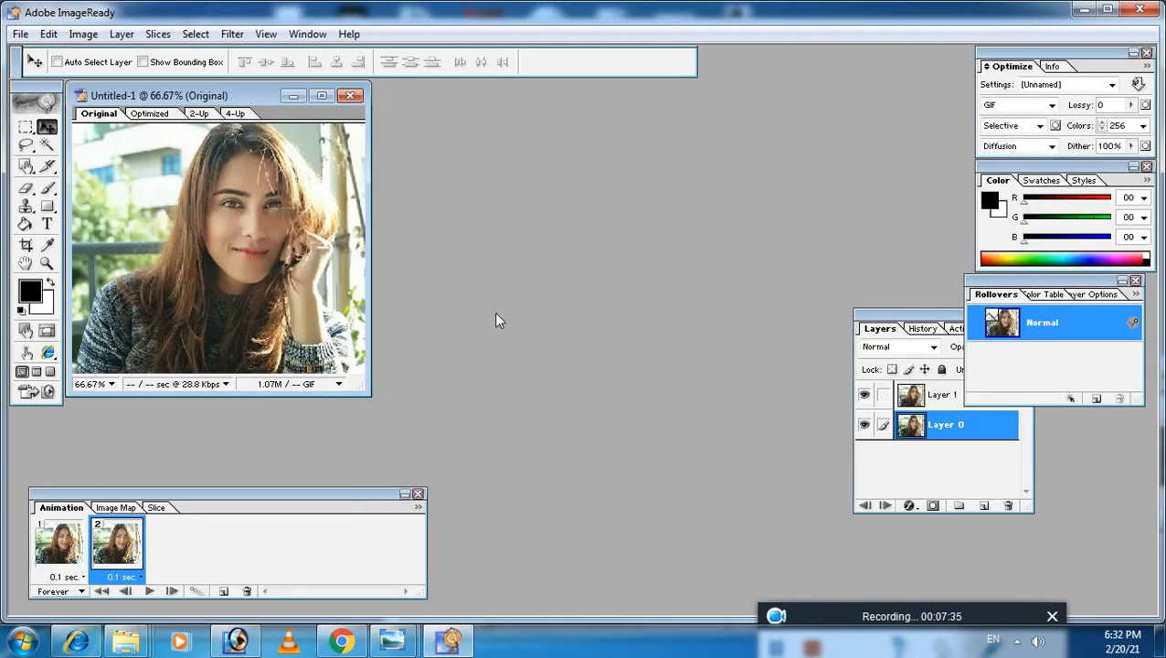
left_click_drag(149, 100, 298, 112)
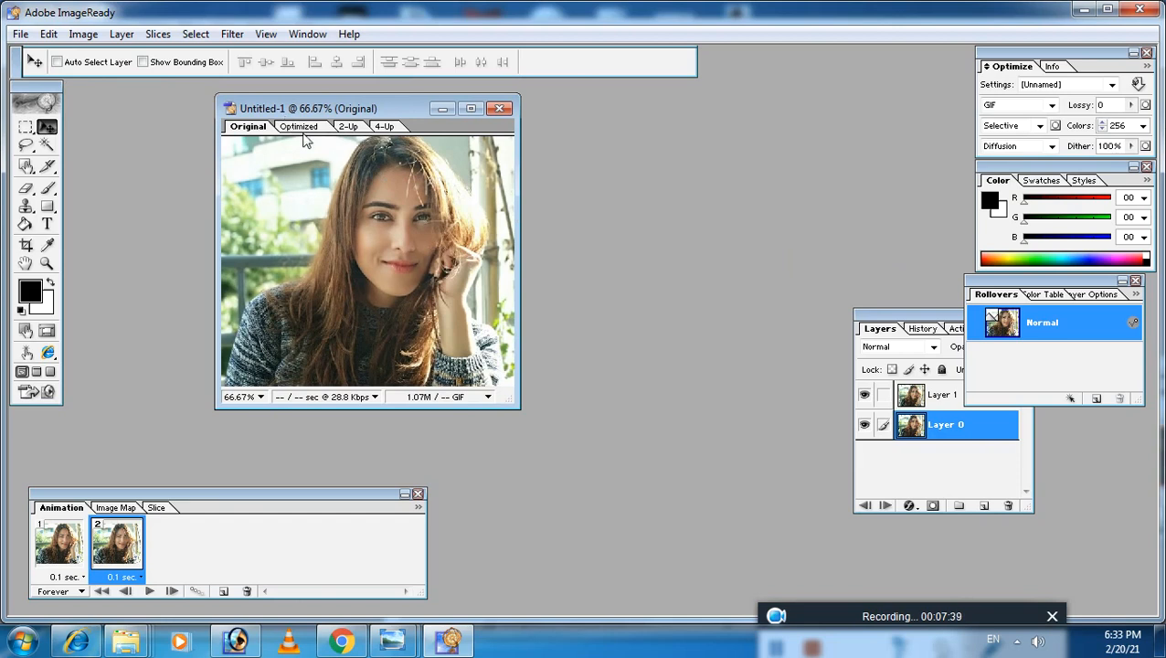
left_click_drag(516, 406, 597, 447)
left_click_drag(857, 316, 809, 316)
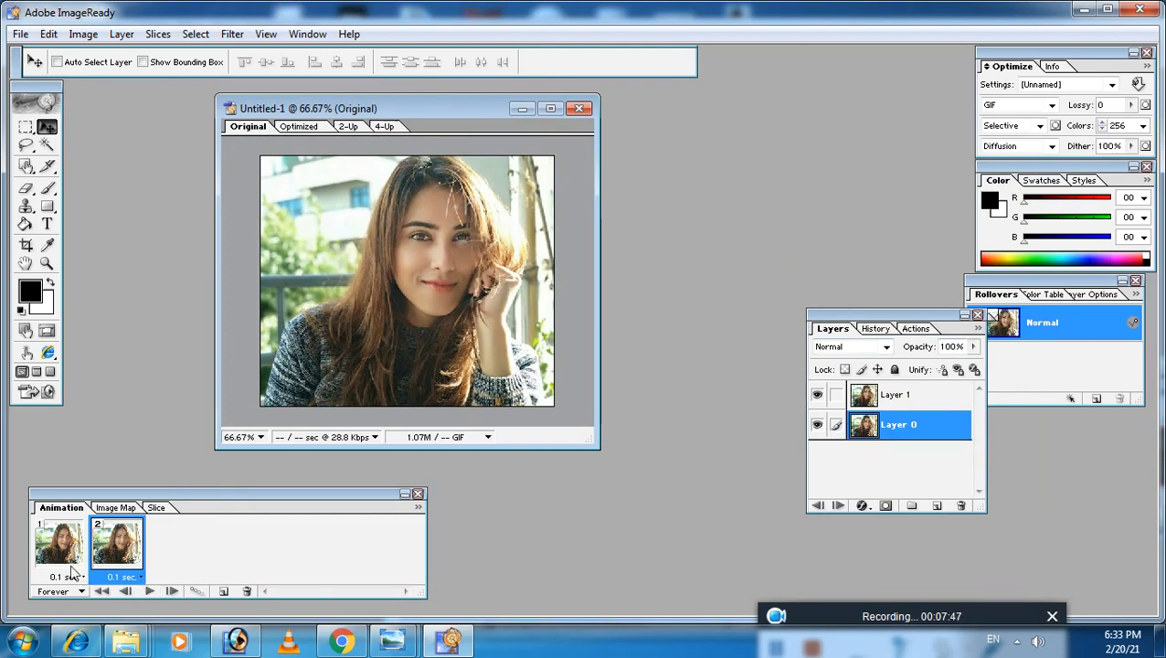
- Preview the two-frame animation, and close and reopen the Animation panel
left_click(150, 593)
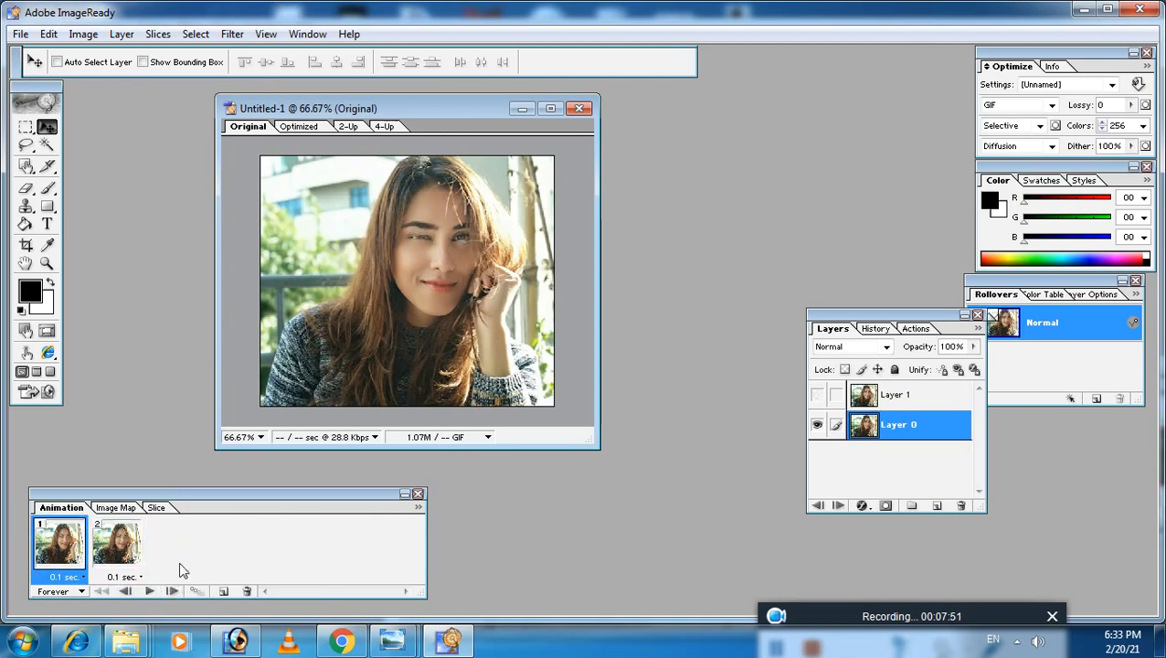
left_click(418, 494)
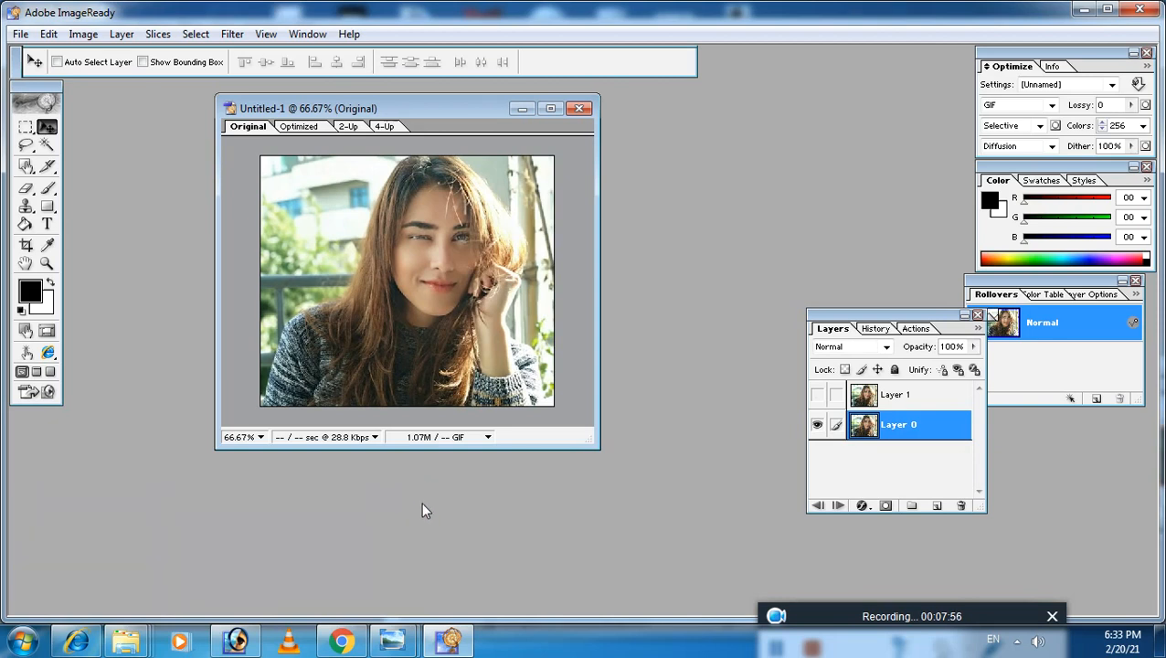
left_click(307, 35)
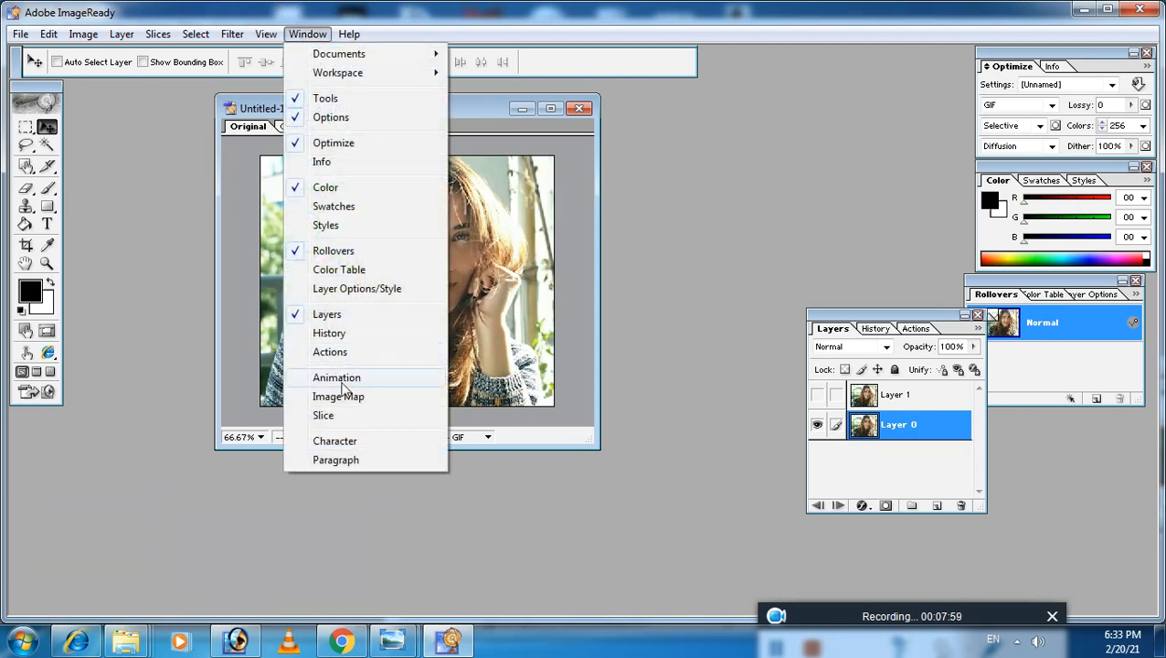
left_click(303, 382)
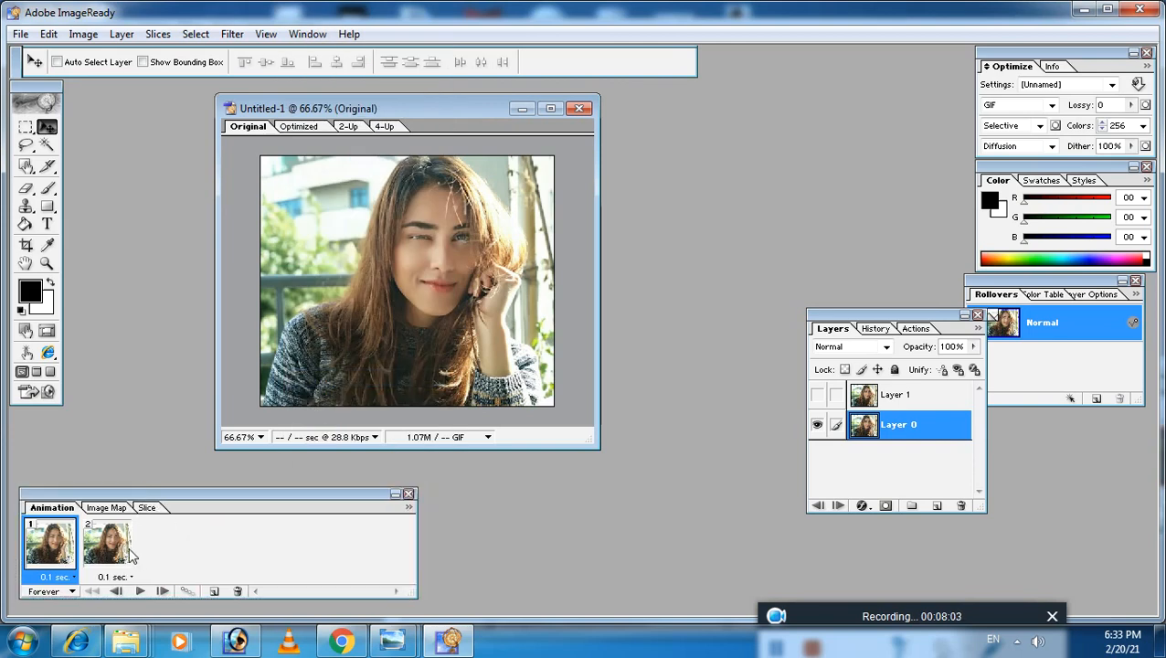
- Make Layer 1 visible in the first animation frame, and play and stop the animation to check it
left_click(818, 395)
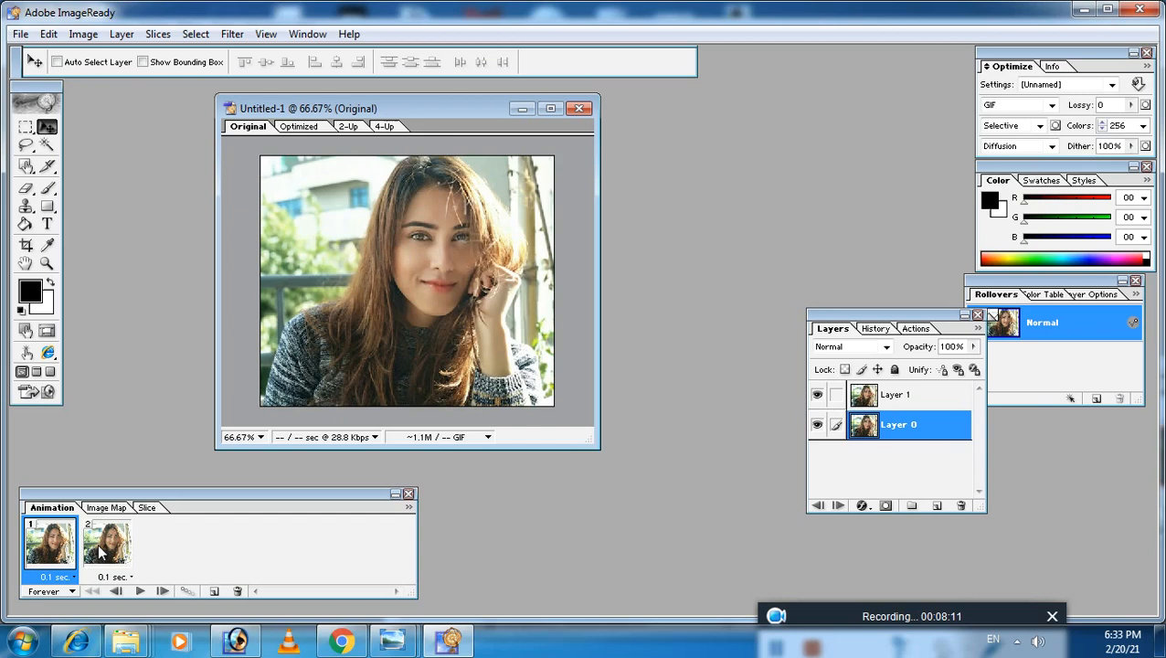
left_click(138, 592)
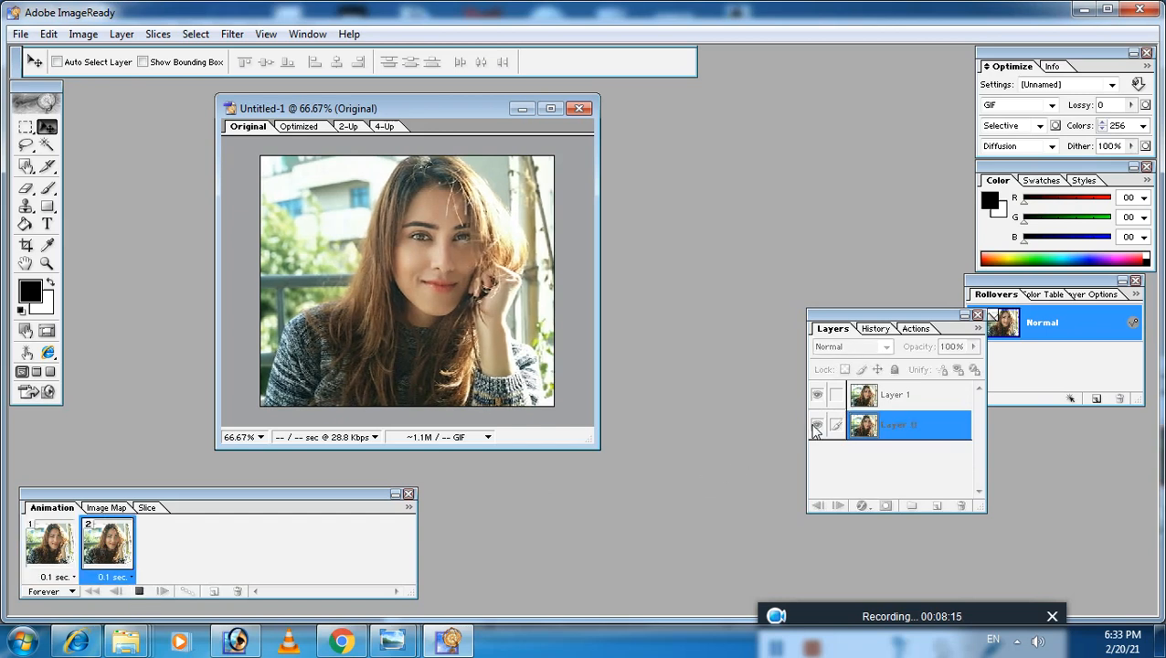
left_click(139, 592)
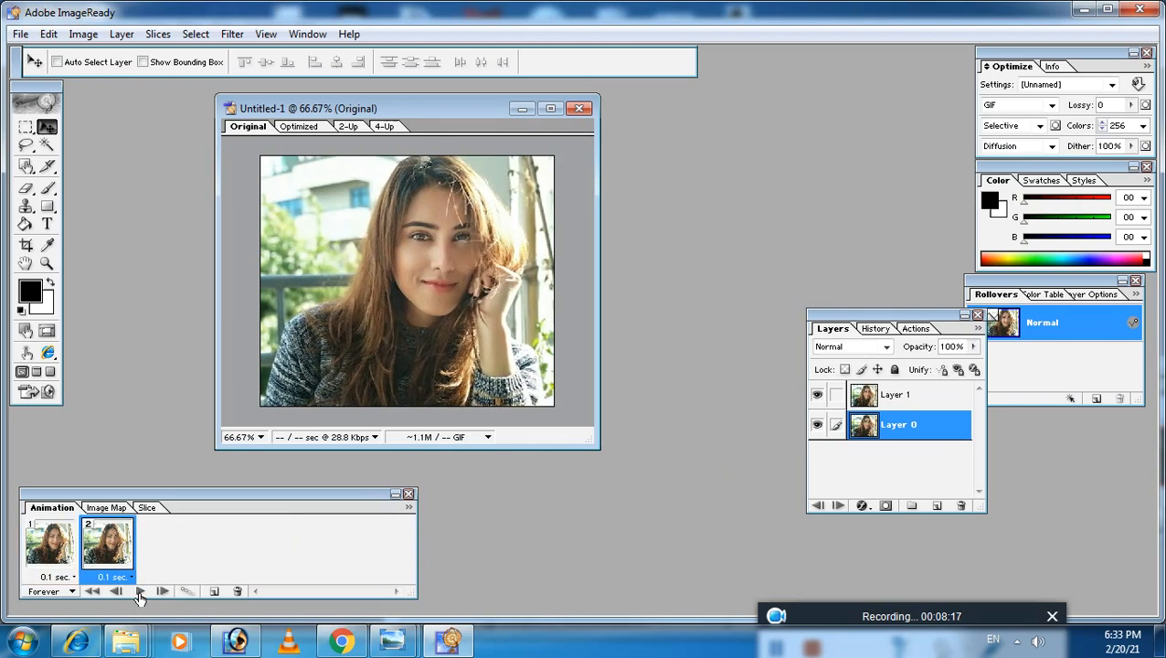
- Hide Layer 1 in the second animation frame so only Layer 0 shows, and play and stop the animation to check it
left_click(817, 426)
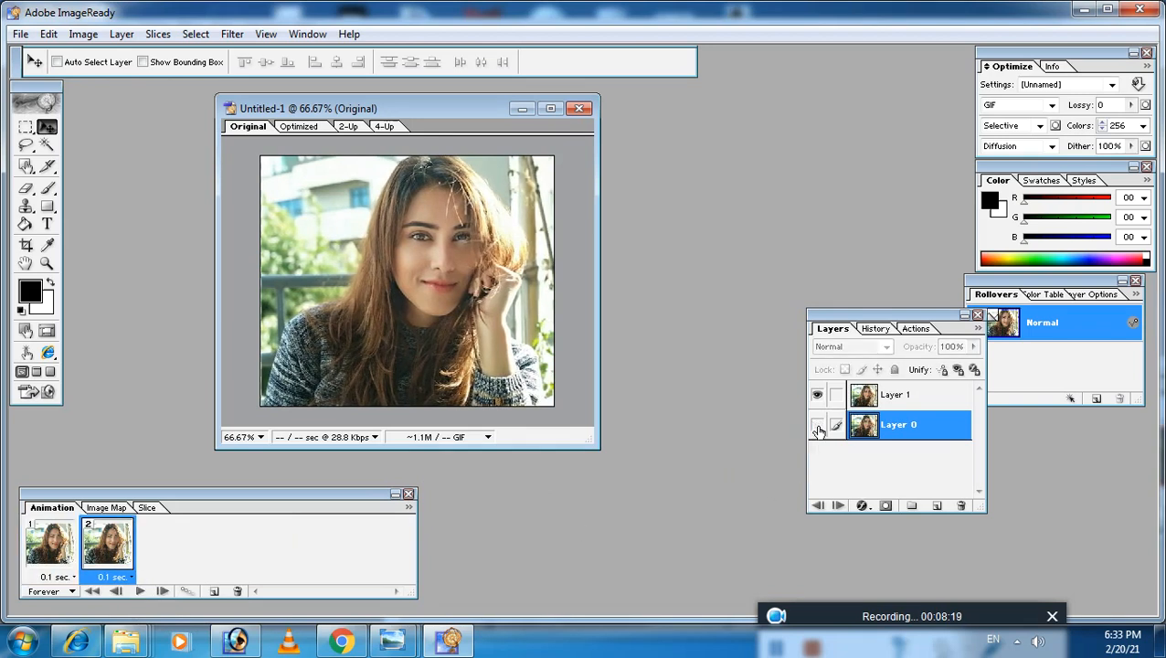
left_click(816, 425)
left_click(818, 396)
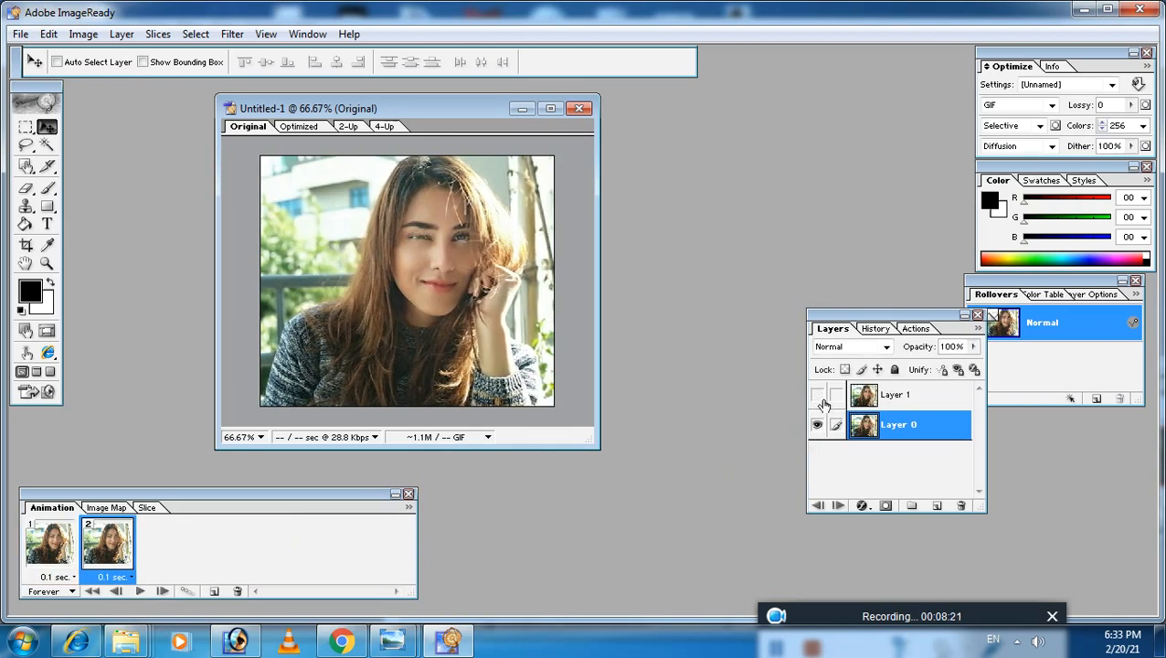
left_click(140, 592)
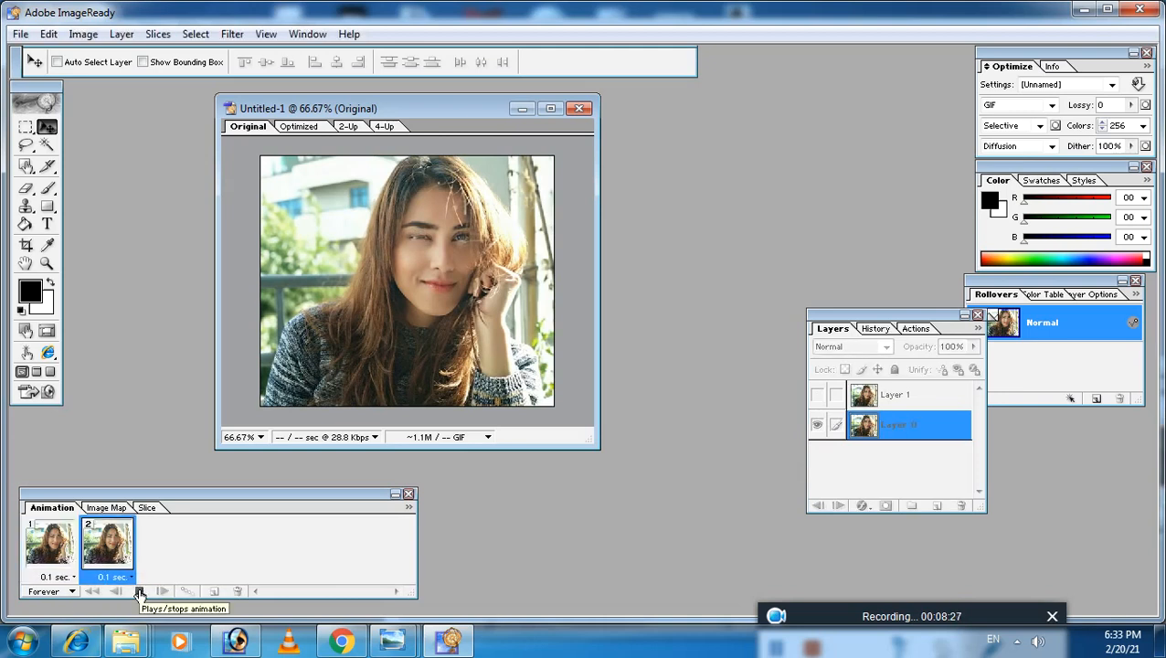
left_click(140, 592)
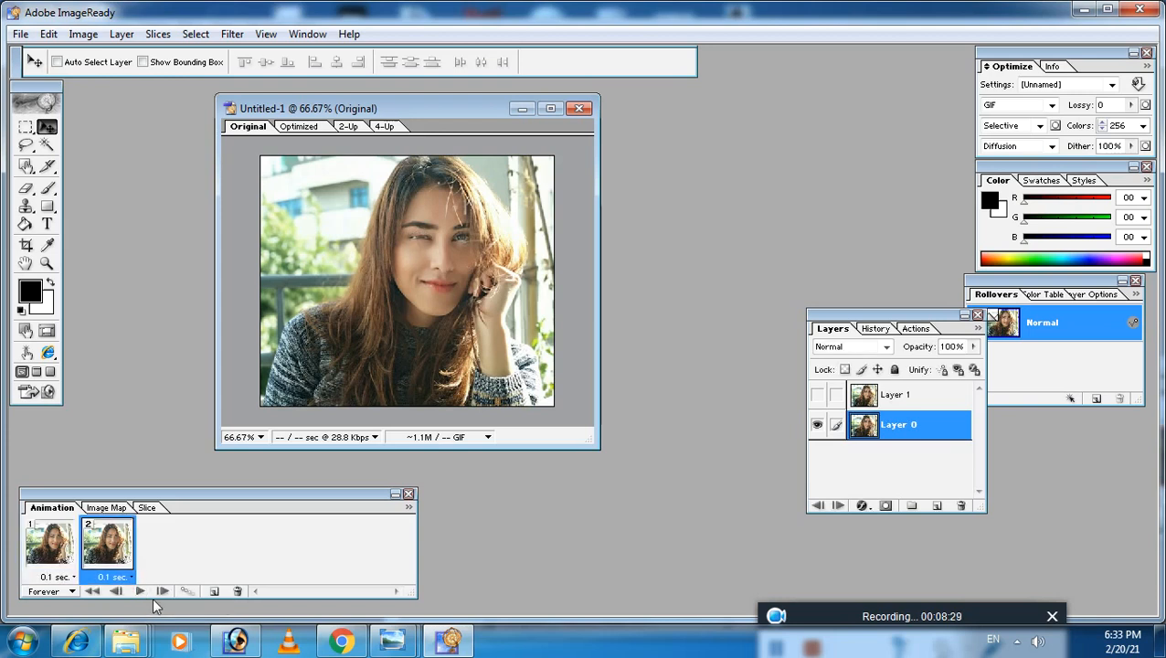
- Choose a 0.1 seconds delay for the first animation frame, and play and stop the animation to check the speed
left_click_drag(83, 499, 88, 498)
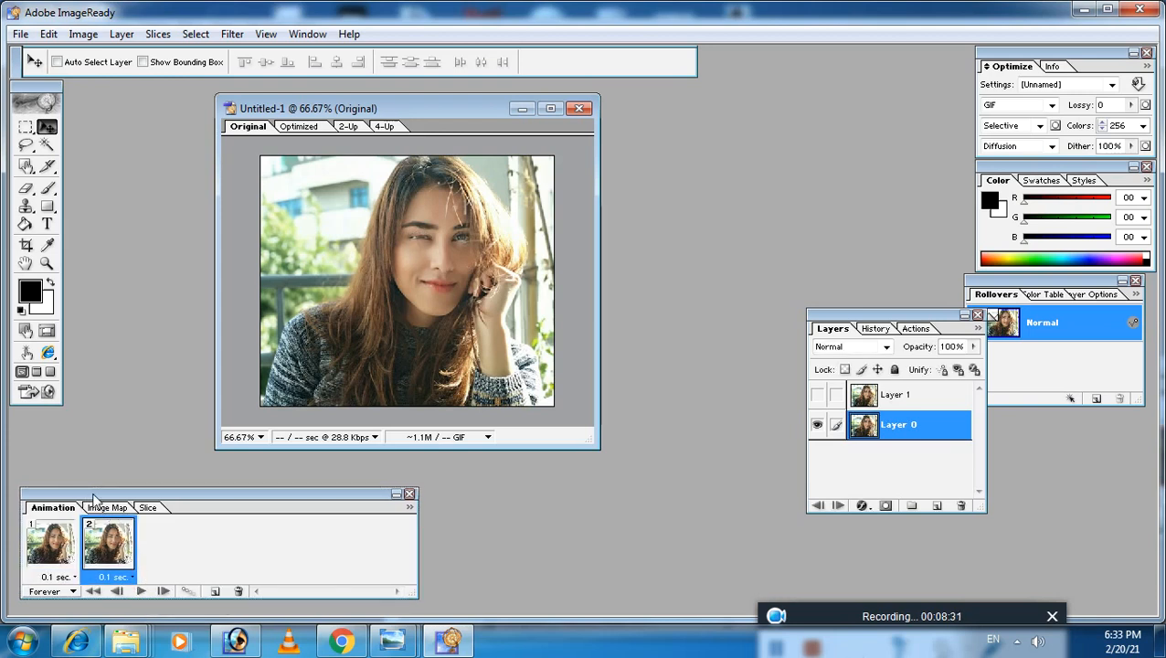
left_click(73, 578)
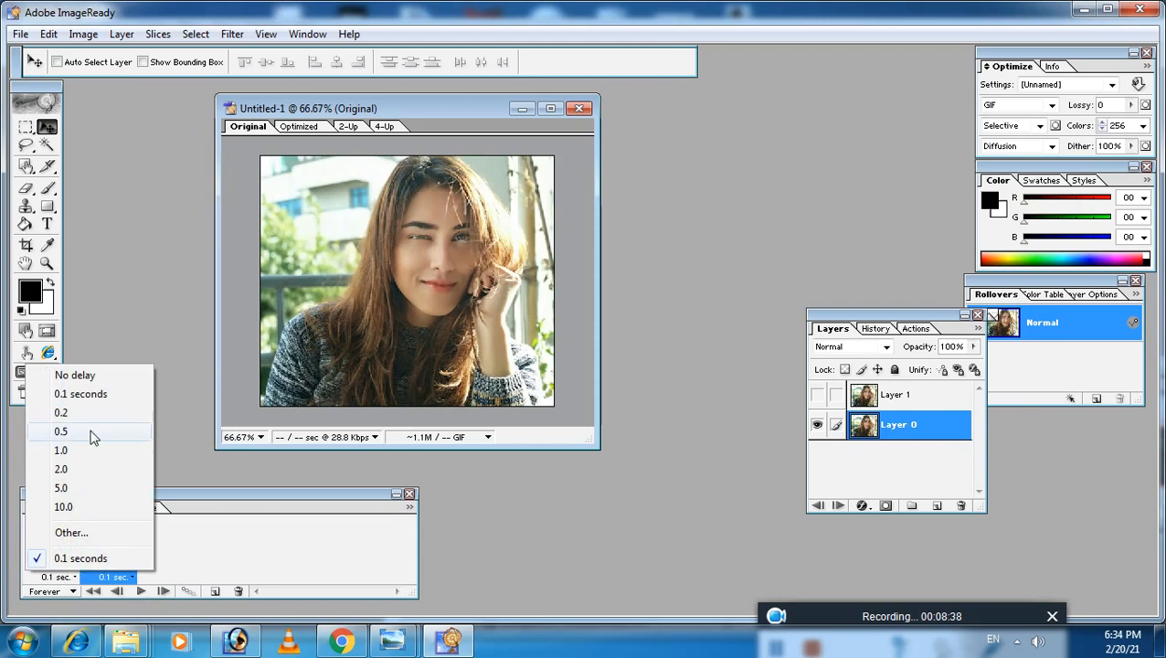
left_click(81, 394)
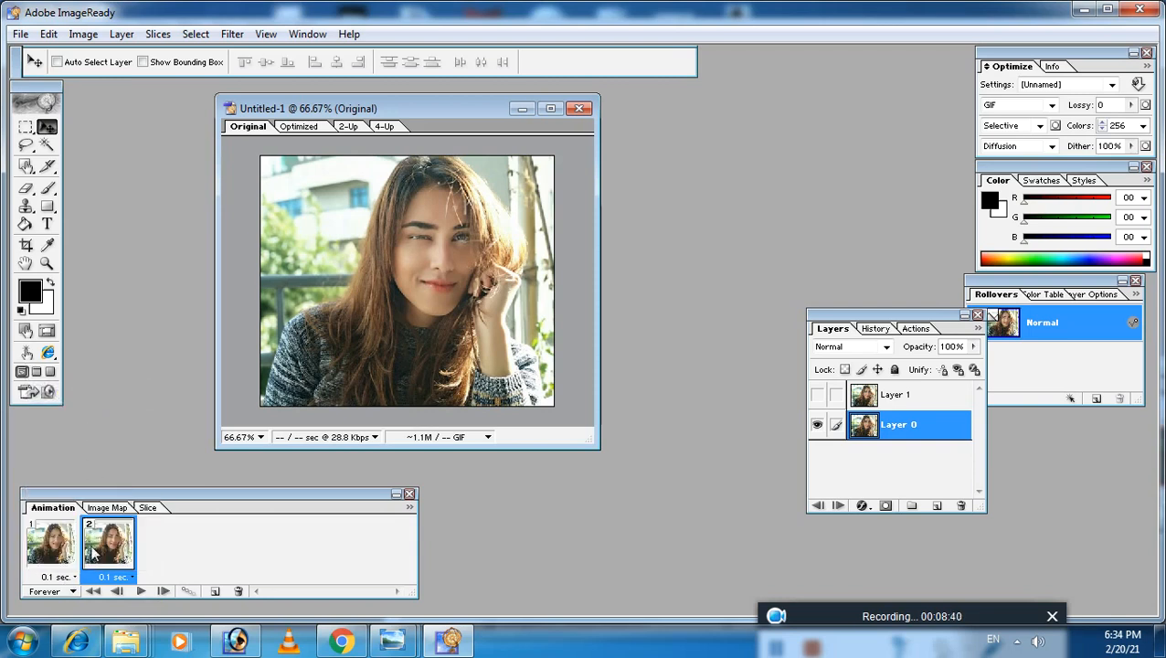
left_click(144, 592)
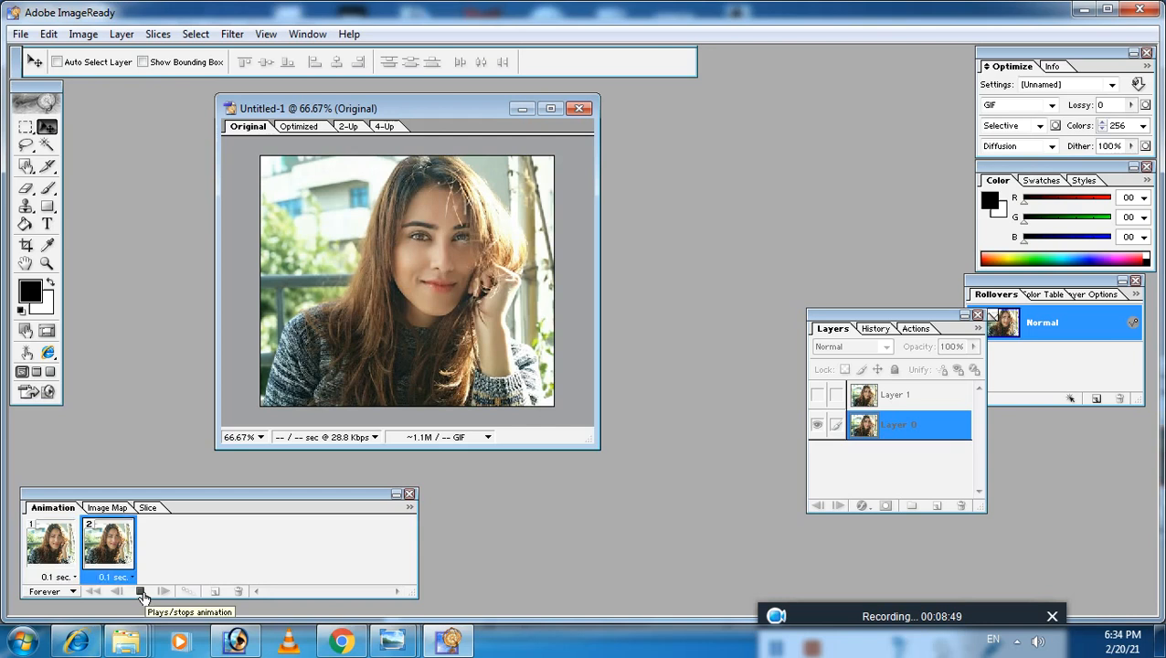
left_click(142, 592)
- Enlarge the document window and save the optimized animation to the Desktop as "hi" in the Images Only (*.gif) format
left_click_drag(599, 448, 684, 497)
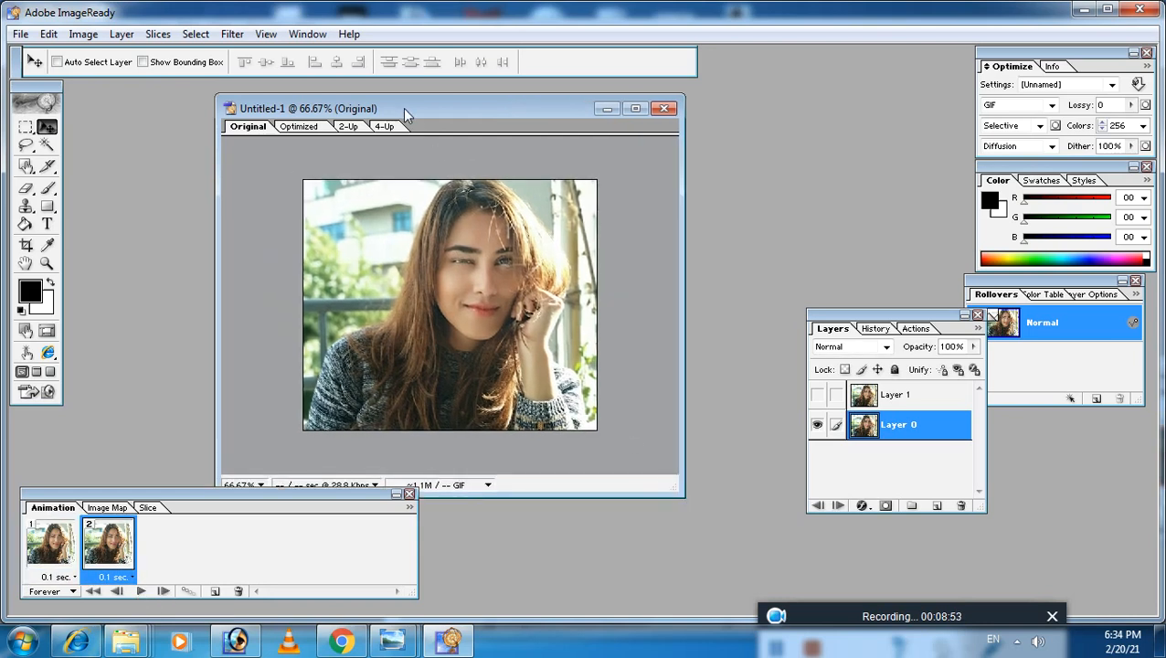
left_click_drag(403, 108, 383, 107)
left_click(20, 34)
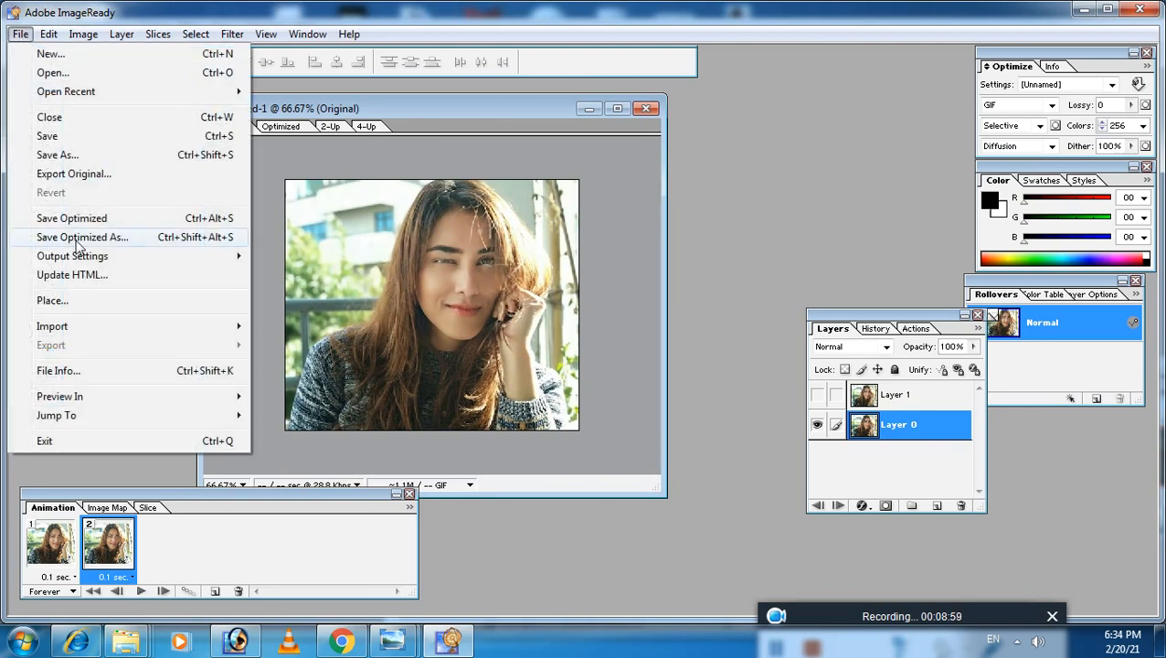
left_click(123, 241)
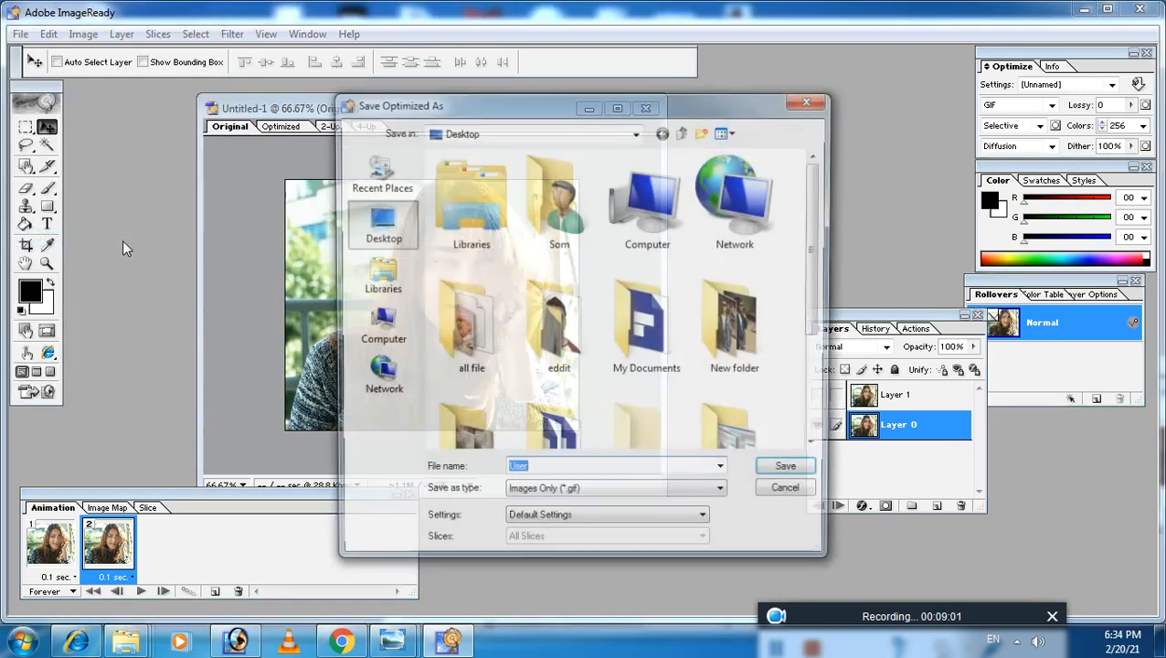
left_click(594, 494)
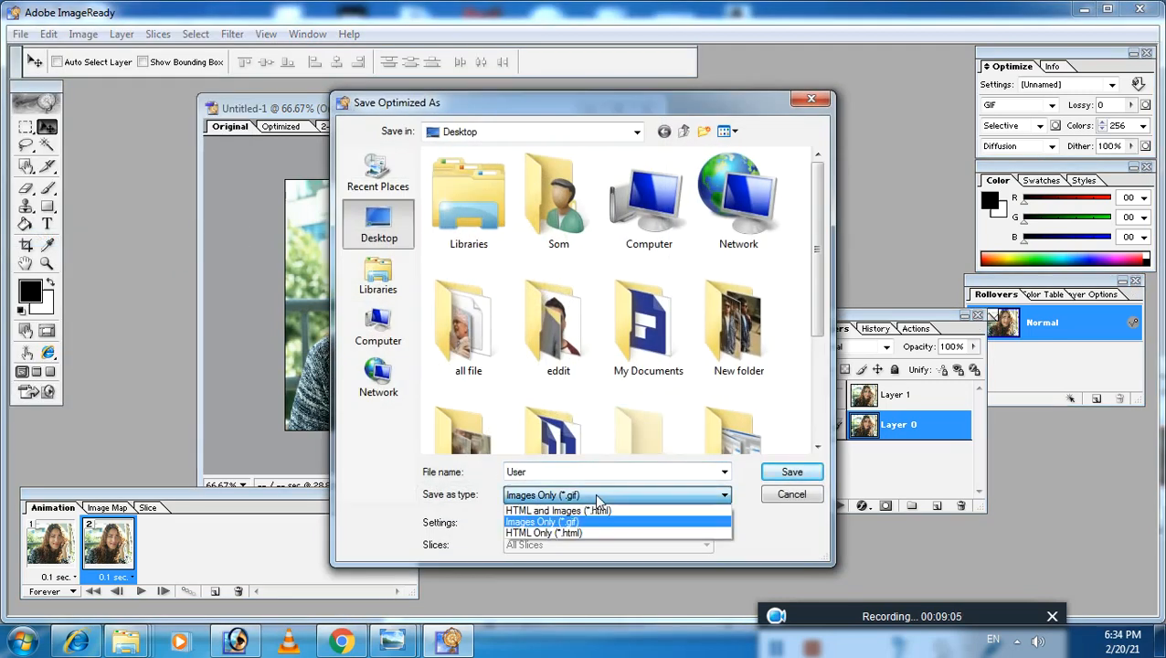
left_click(588, 520)
double_click(541, 471)
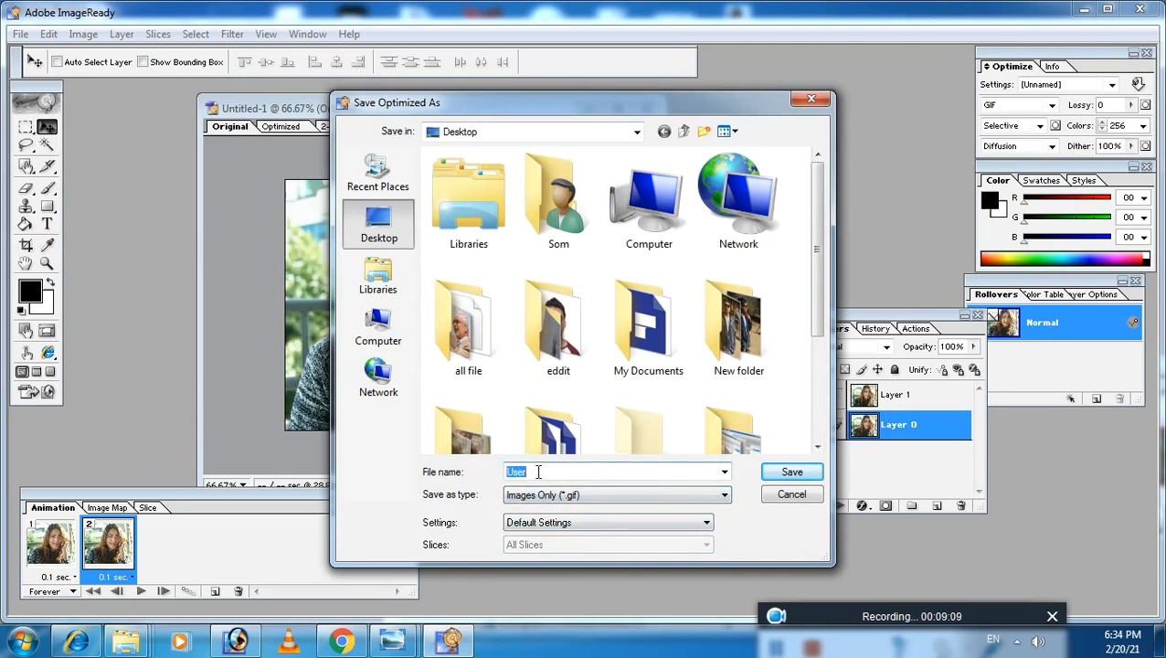
type("hi")
left_click(788, 473)
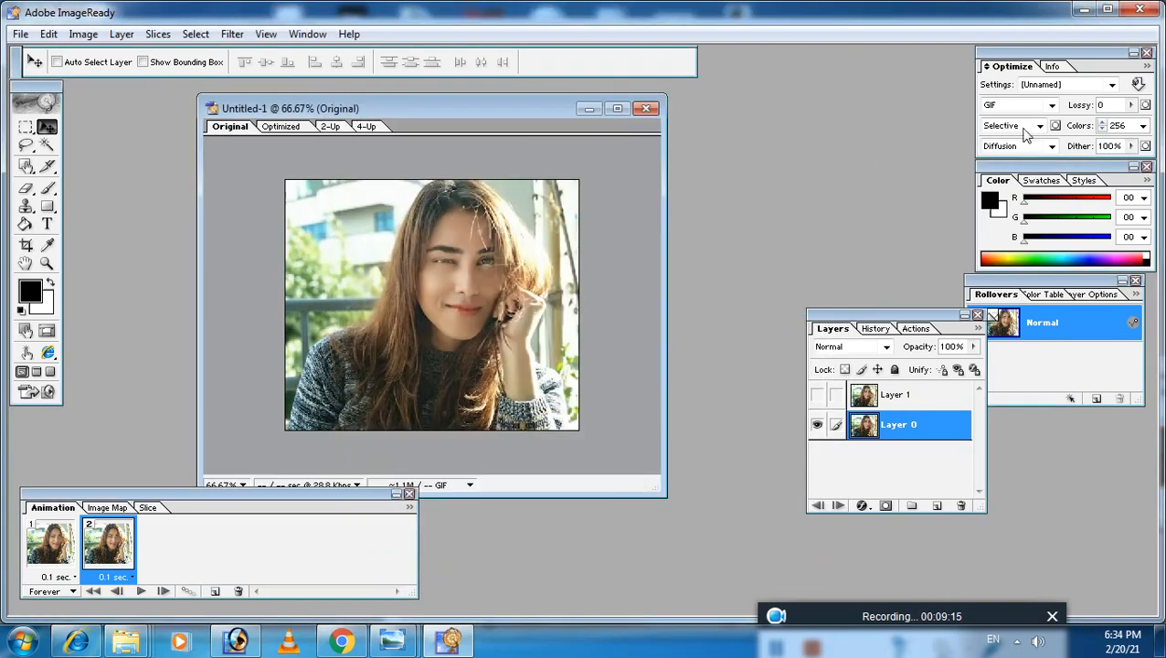
- Minimize the open windows, open the hi GIF from the desktop in Internet Explorer and maximize the browser to watch it
left_click(1083, 9)
left_click(1086, 13)
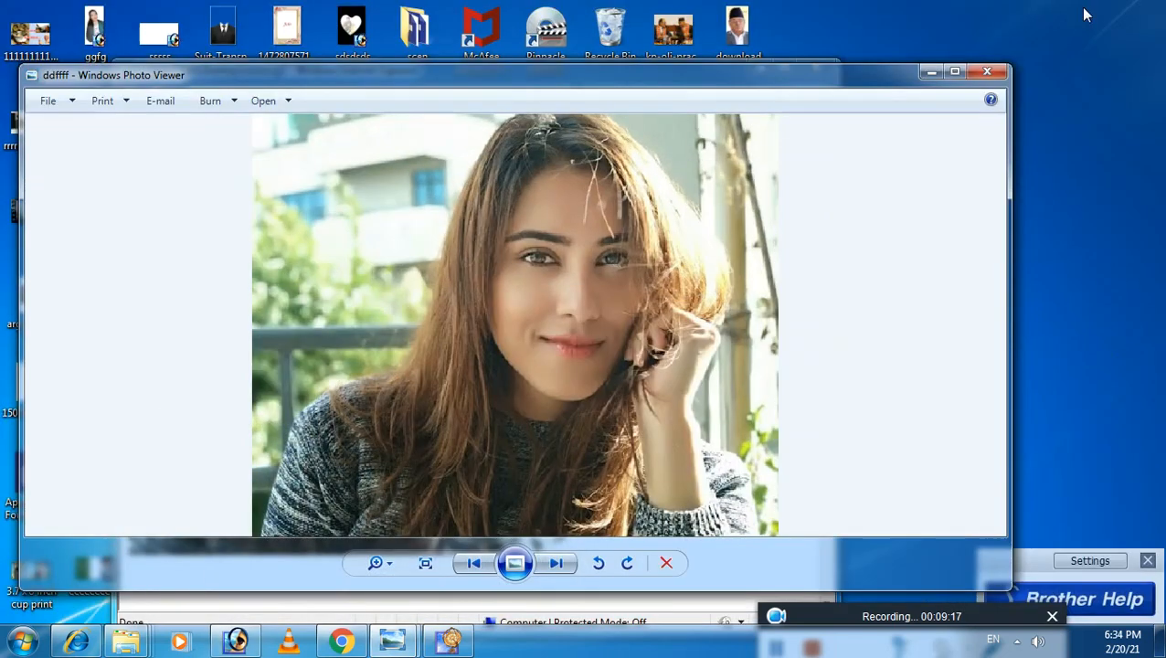
left_click(931, 71)
left_click(758, 73)
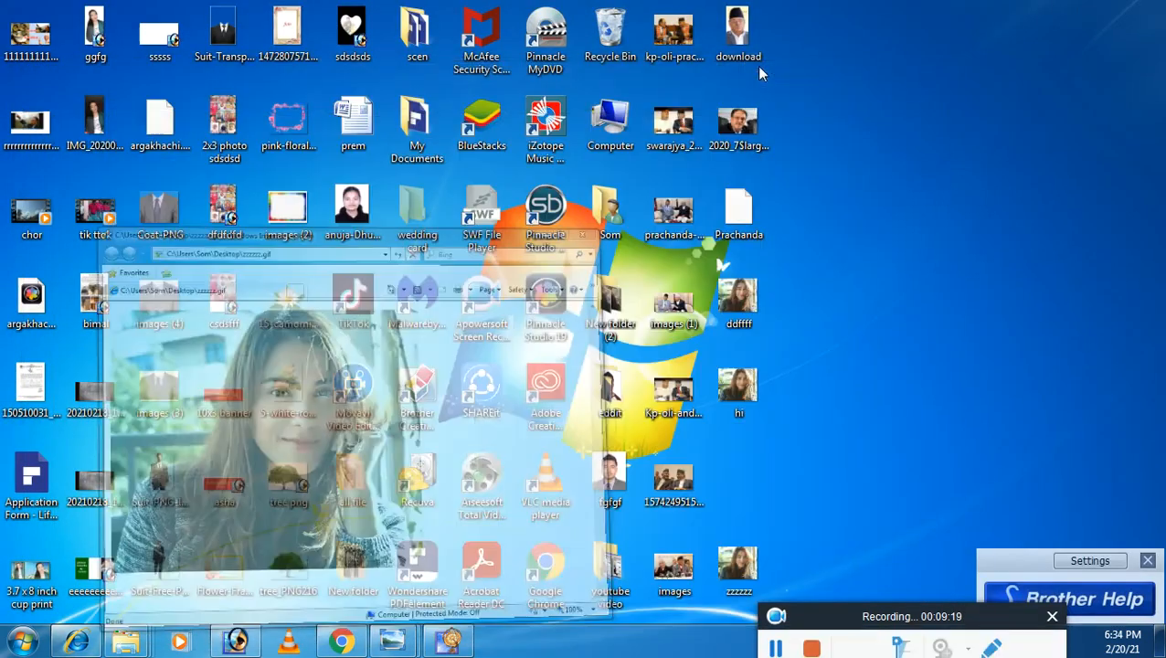
double_click(744, 393)
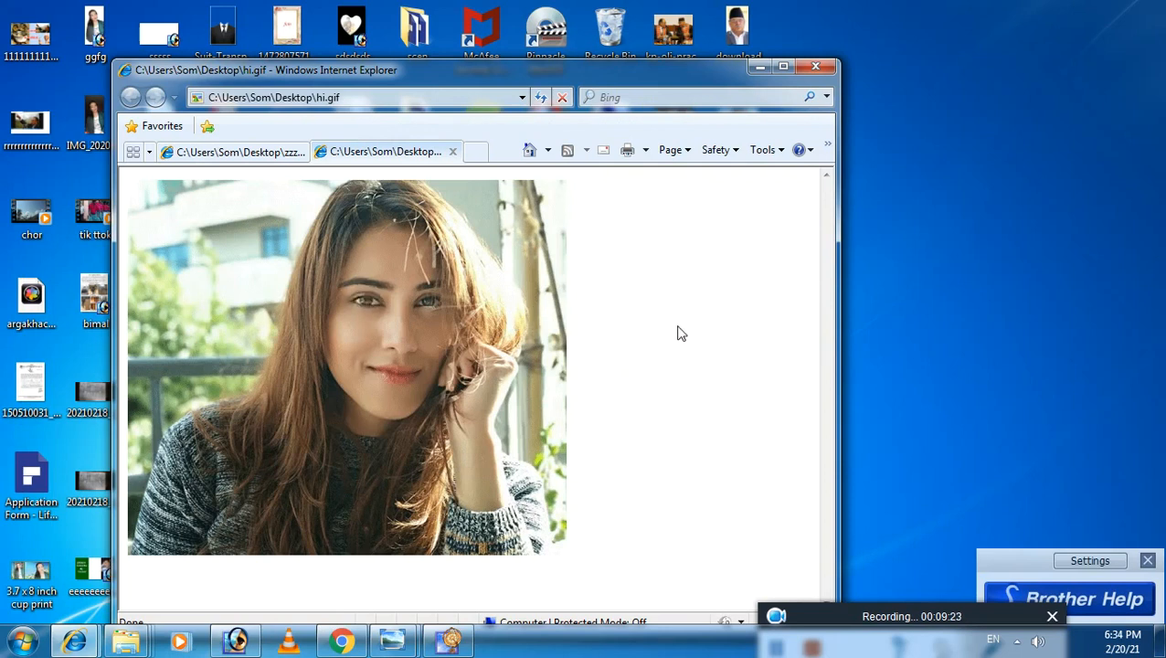
left_click(786, 71)
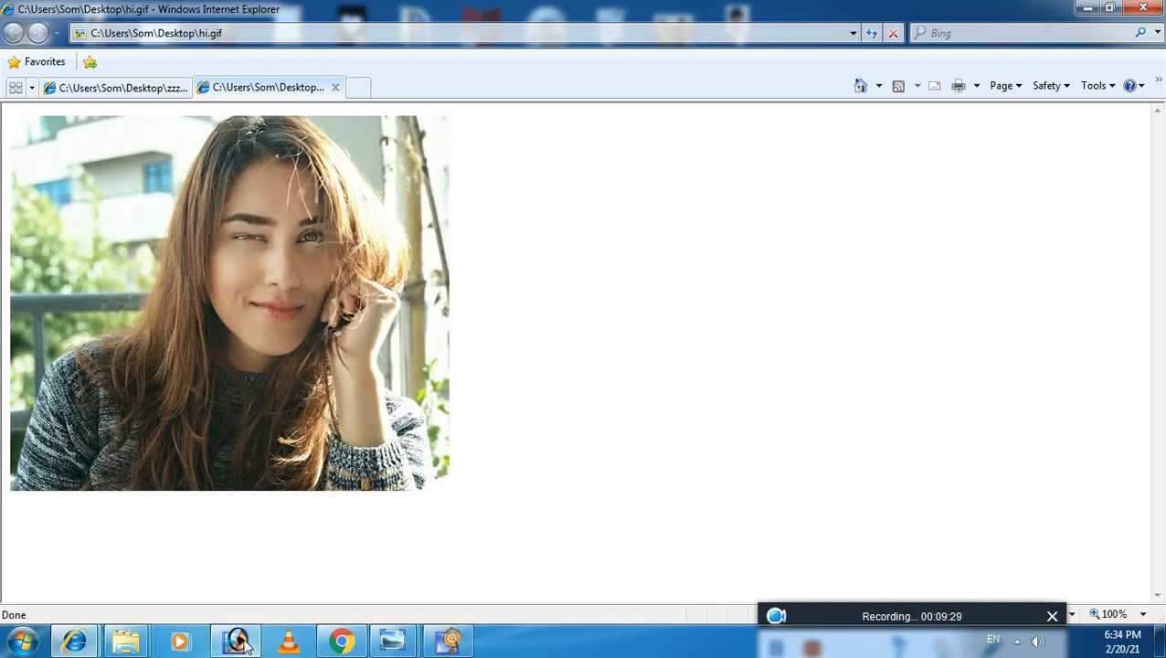
- Switch back to ImageReady, choose a 0.1 seconds delay for the second frame, and play and stop the animation
left_click(451, 643)
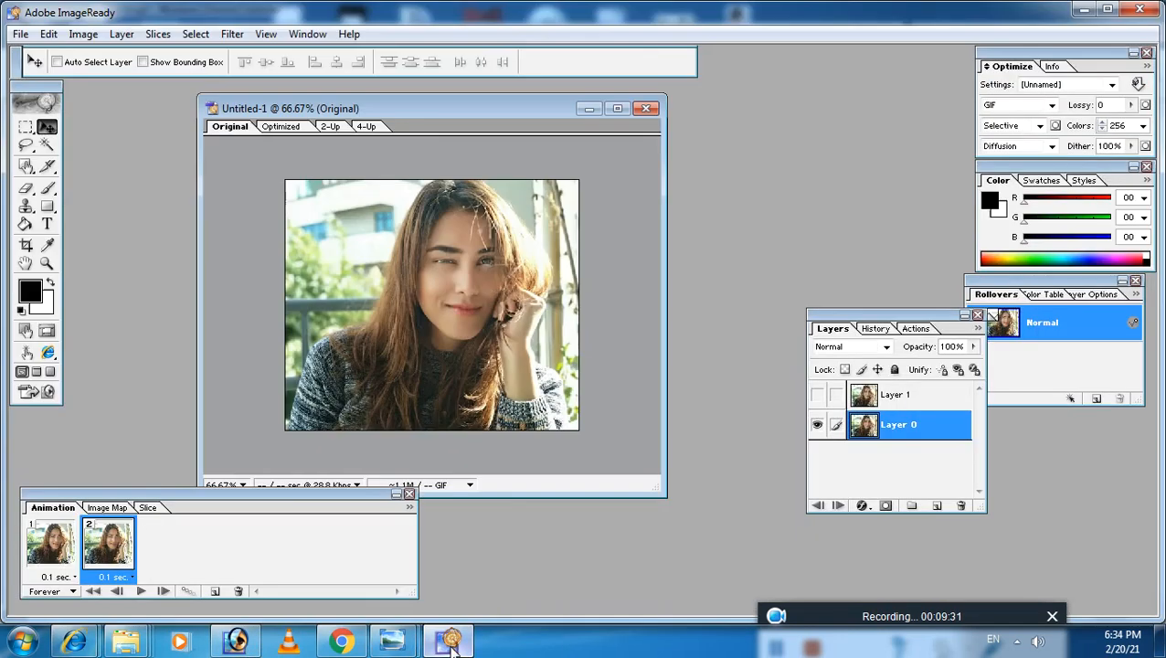
left_click(128, 577)
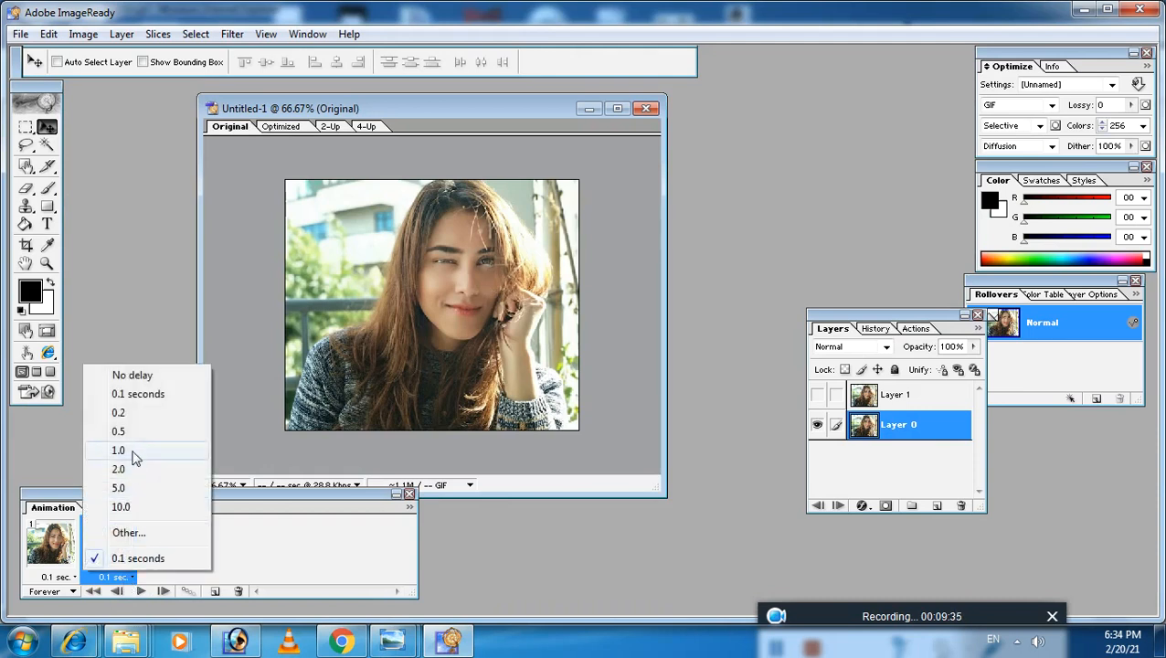
left_click(132, 398)
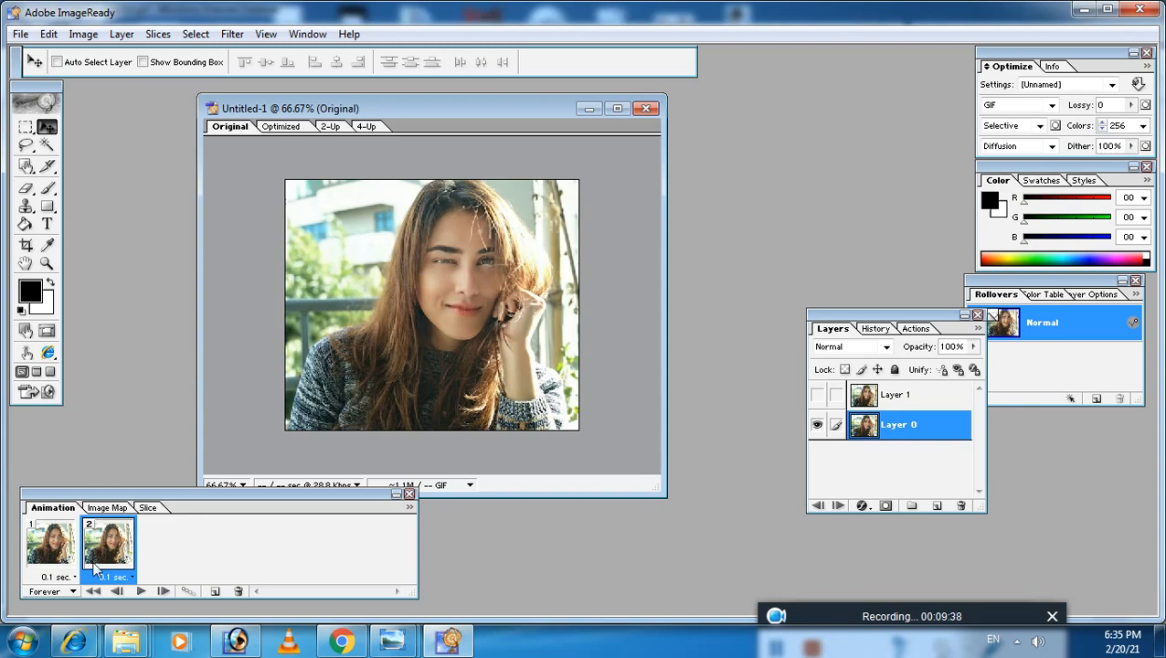
left_click(140, 591)
left_click(140, 591)
- Set the delay of both animation frames to 0.2 seconds, and play and stop the animation to check the speed
left_click(119, 576)
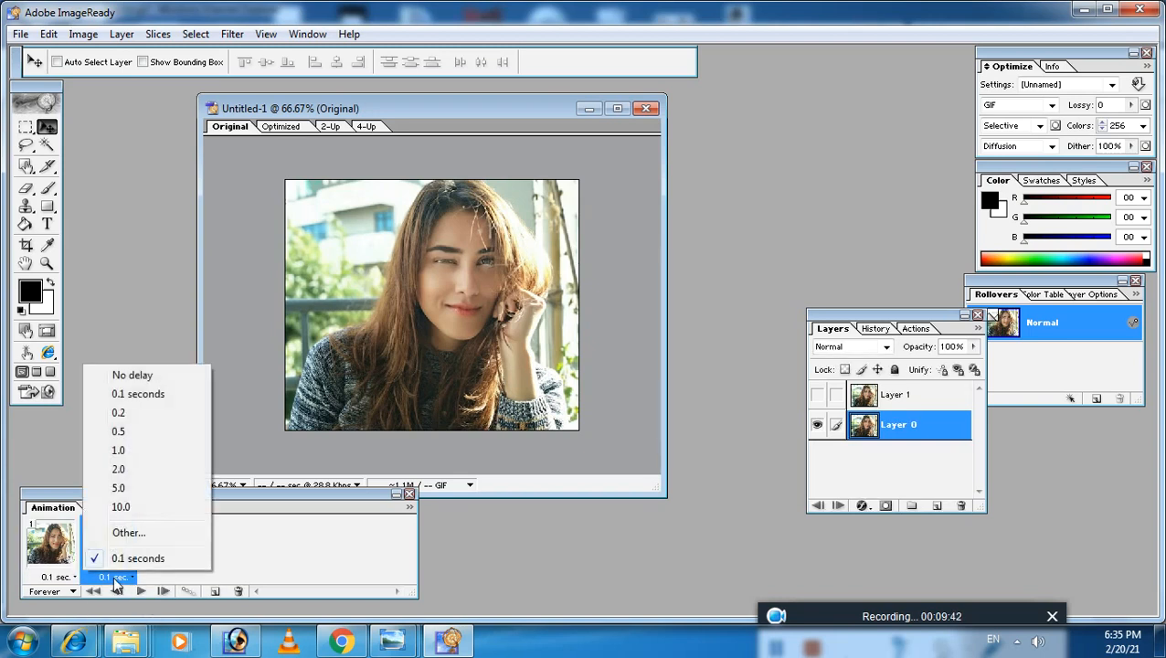
left_click(127, 413)
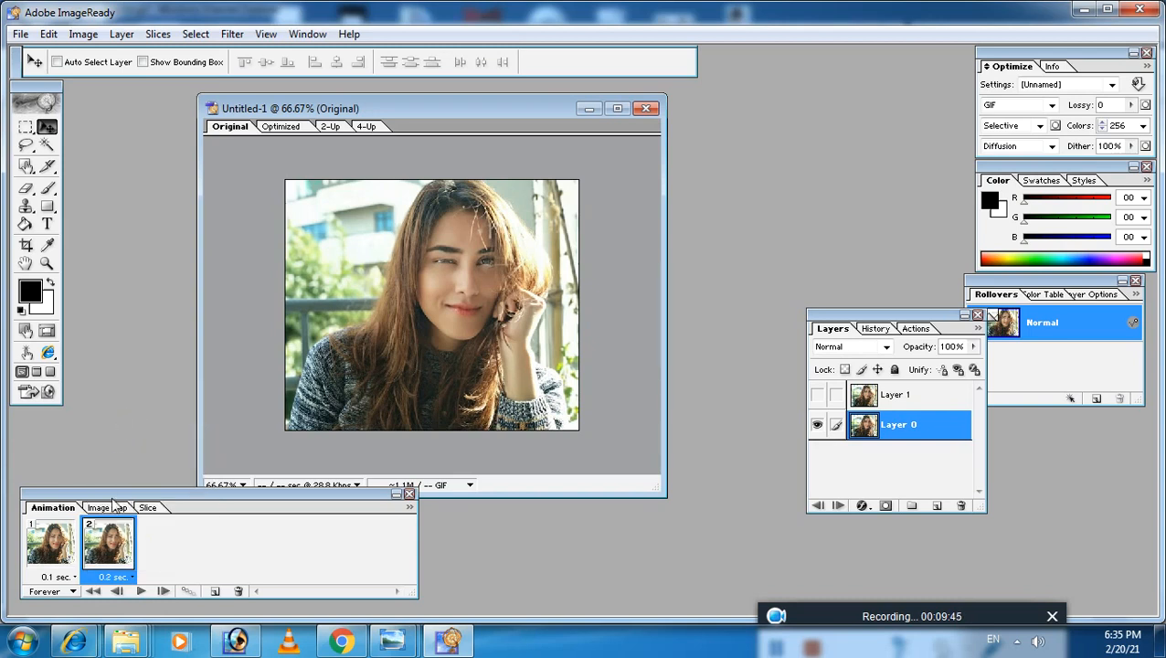
left_click(61, 577)
left_click(80, 412)
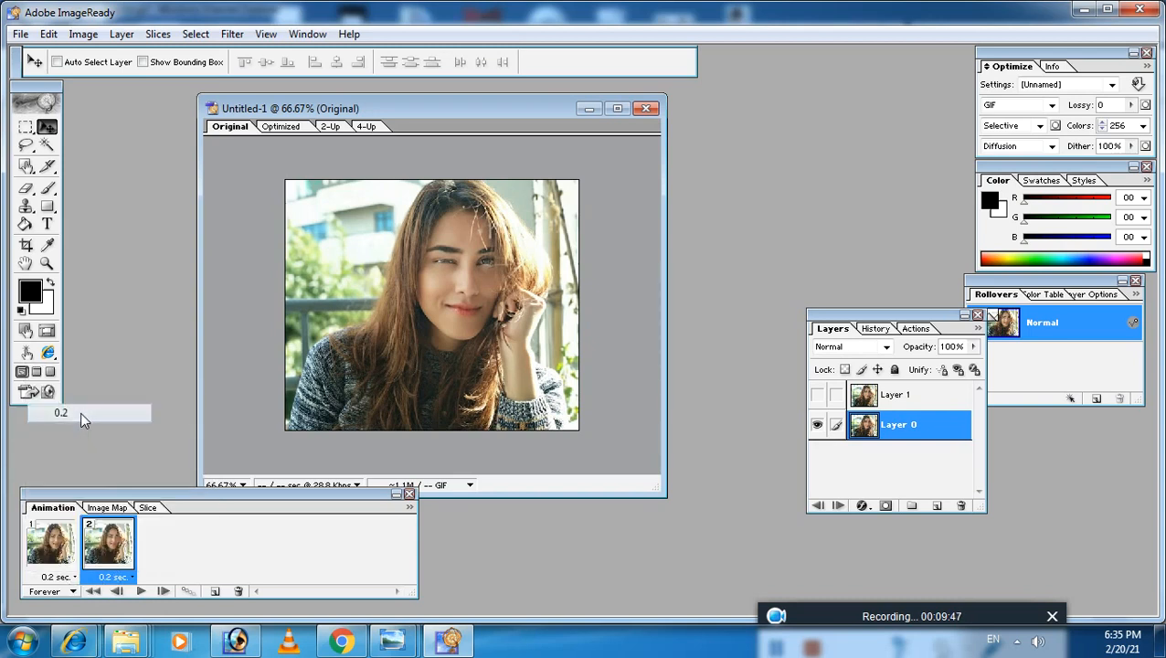
left_click(141, 591)
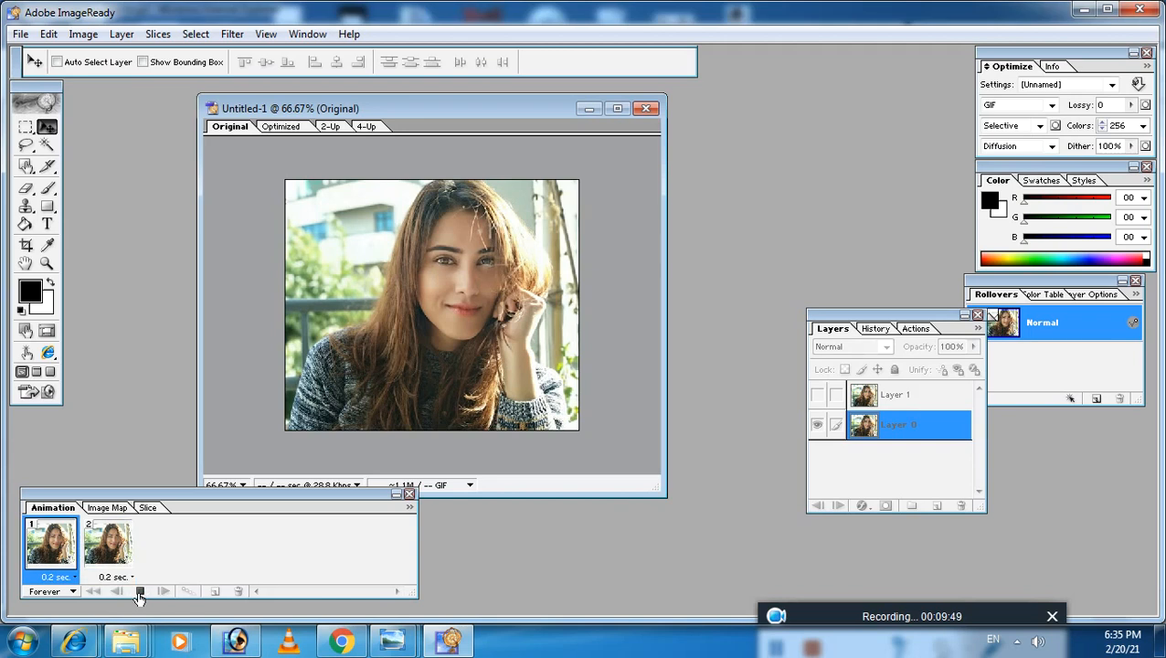
left_click(140, 591)
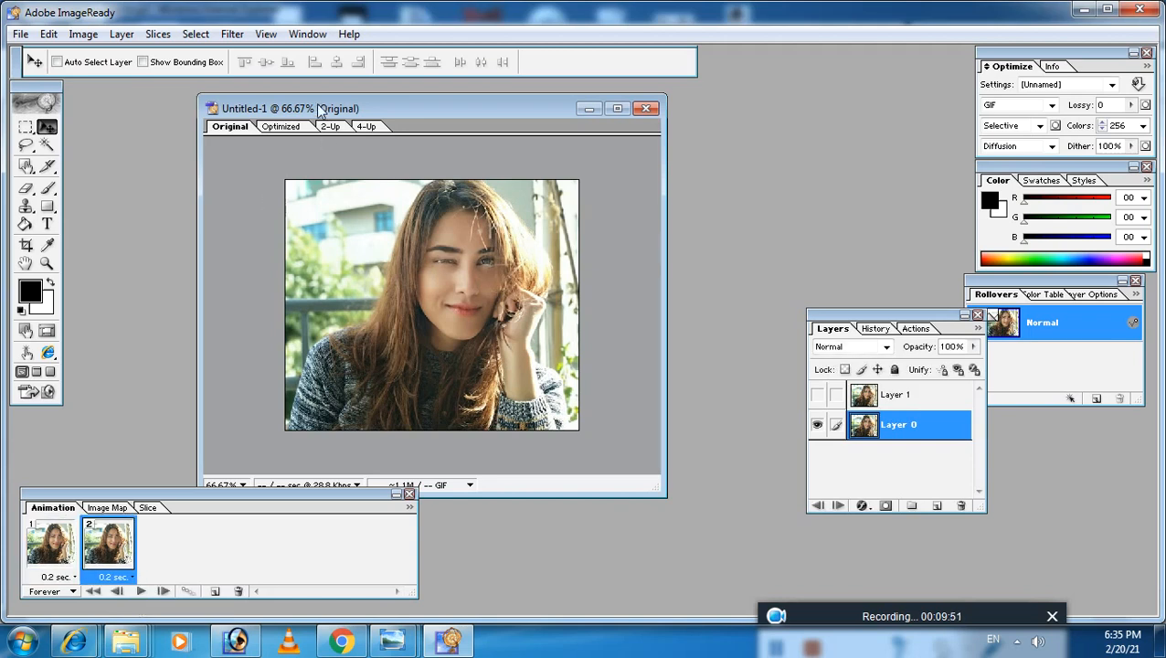
- Save the optimized animation to the Desktop again as "hi" in GIF format, replacing the earlier file
left_click(20, 33)
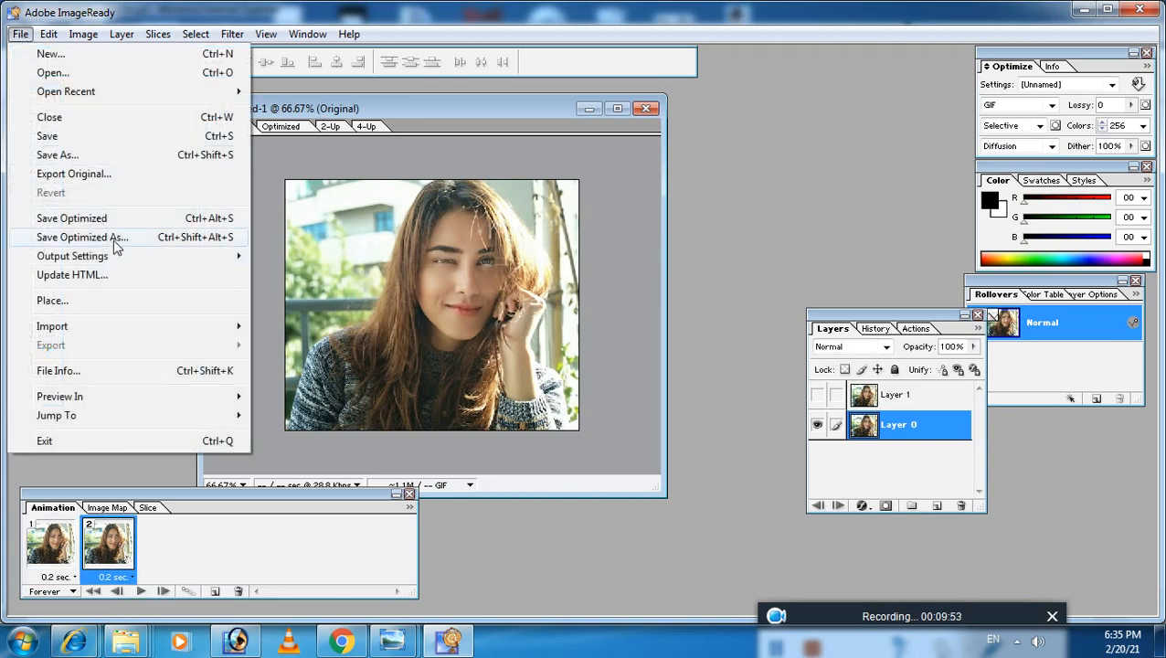
left_click(50, 238)
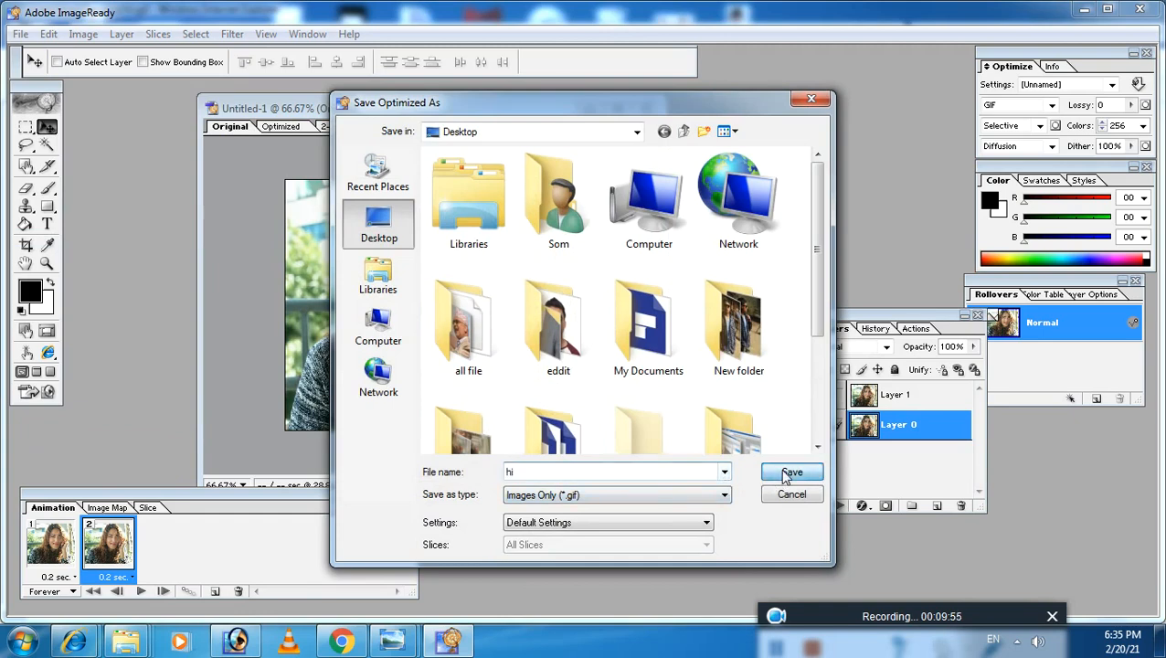
left_click(789, 470)
left_click(705, 214)
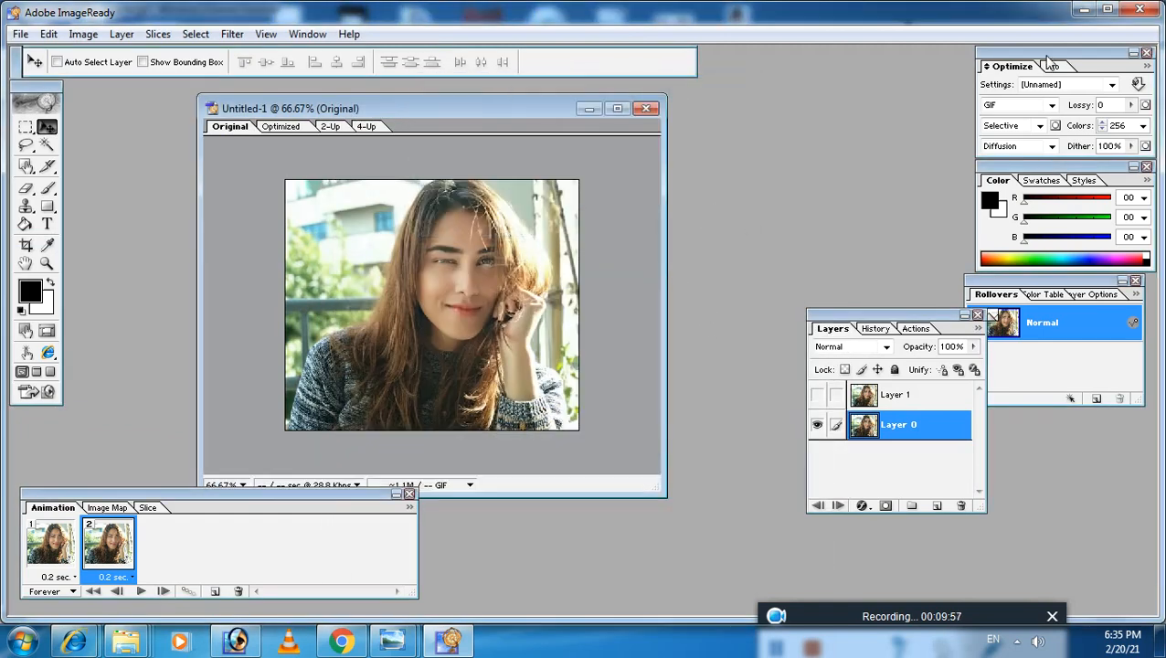
- Minimize ImageReady, open the re-saved hi GIF from the desktop to watch the wink, and minimize the browser
left_click(1085, 13)
left_click(1082, 11)
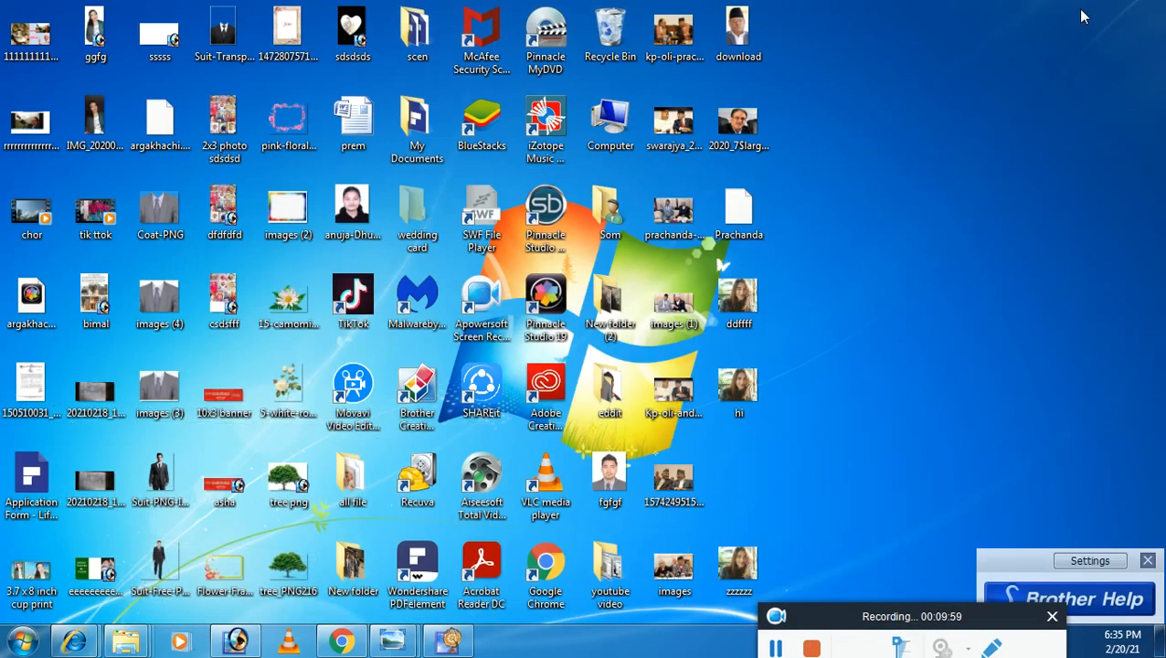
double_click(733, 389)
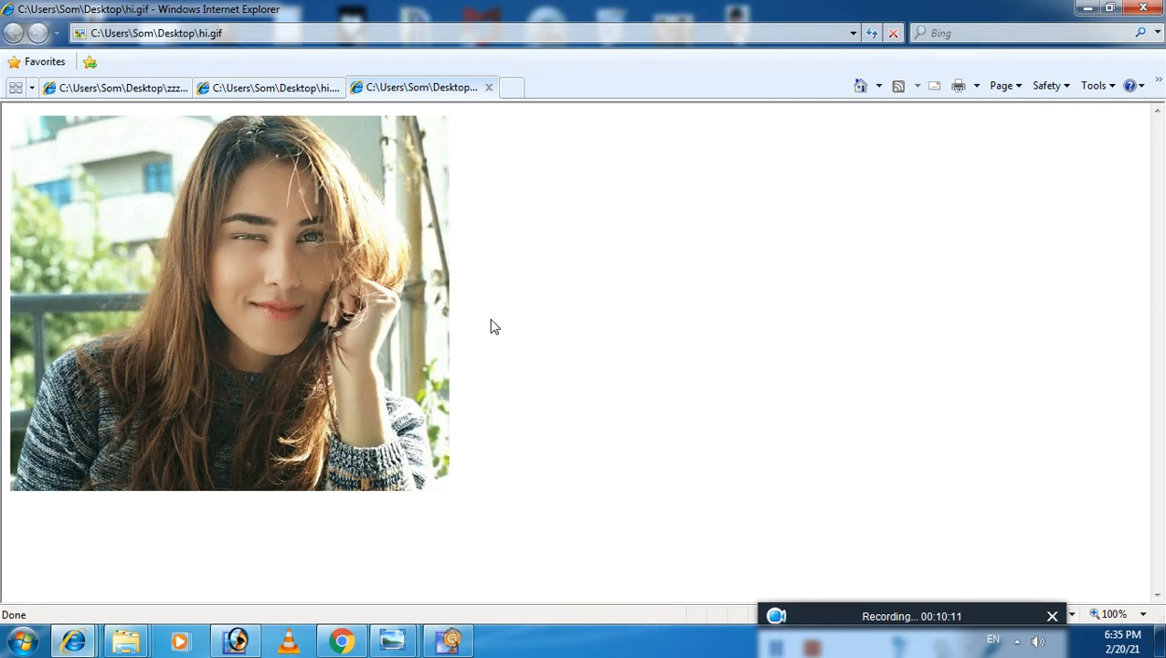
left_click(1088, 9)
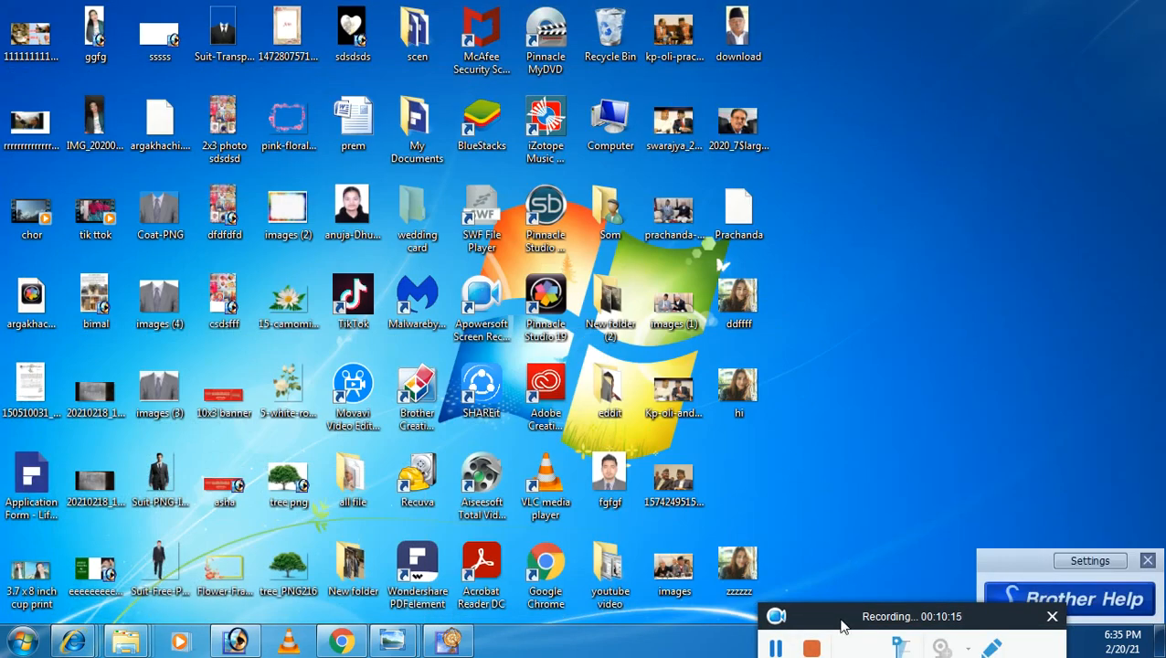